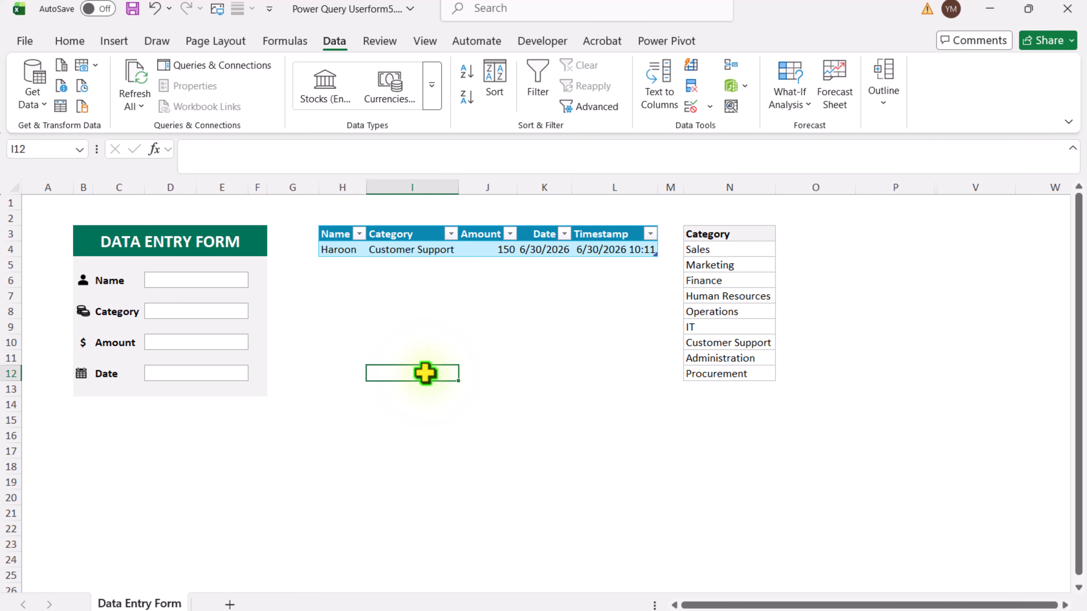
Step: Submit a form entry with a first name, category Finance, amount 100 and date 5/30/2026 by refreshing all queries
{"action": "left_click", "coordinate": [184, 284]}
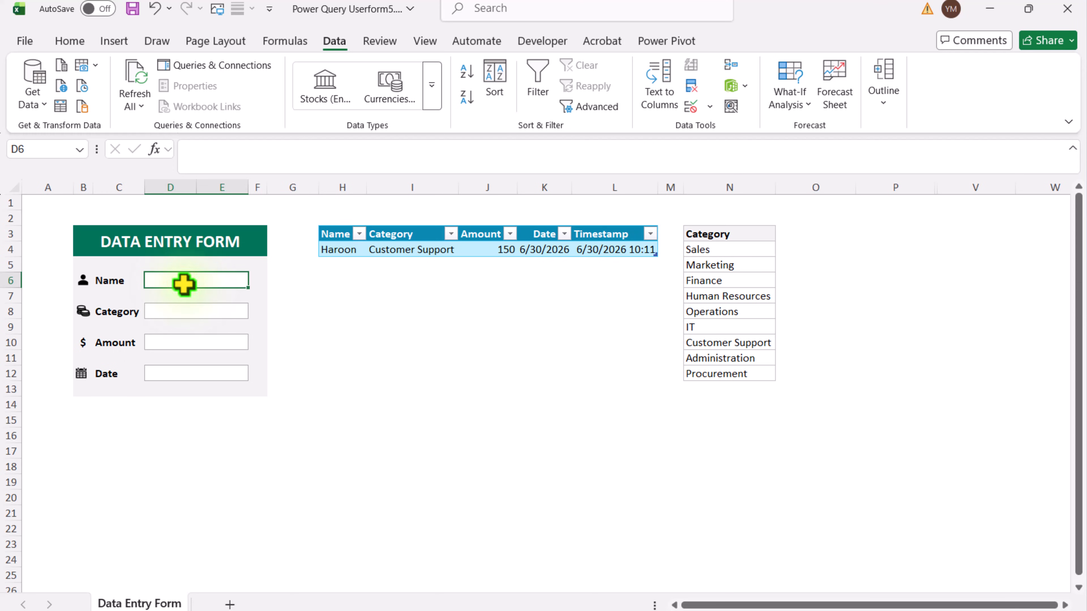
{"action": "type", "text": "David"}
{"action": "left_click", "coordinate": [192, 311]}
{"action": "left_click", "coordinate": [255, 311]}
{"action": "left_click", "coordinate": [212, 355]}
{"action": "left_click", "coordinate": [215, 348]}
{"action": "type", "text": "100"}
{"action": "left_click", "coordinate": [206, 376]}
{"action": "type", "text": "5/30/2026"}
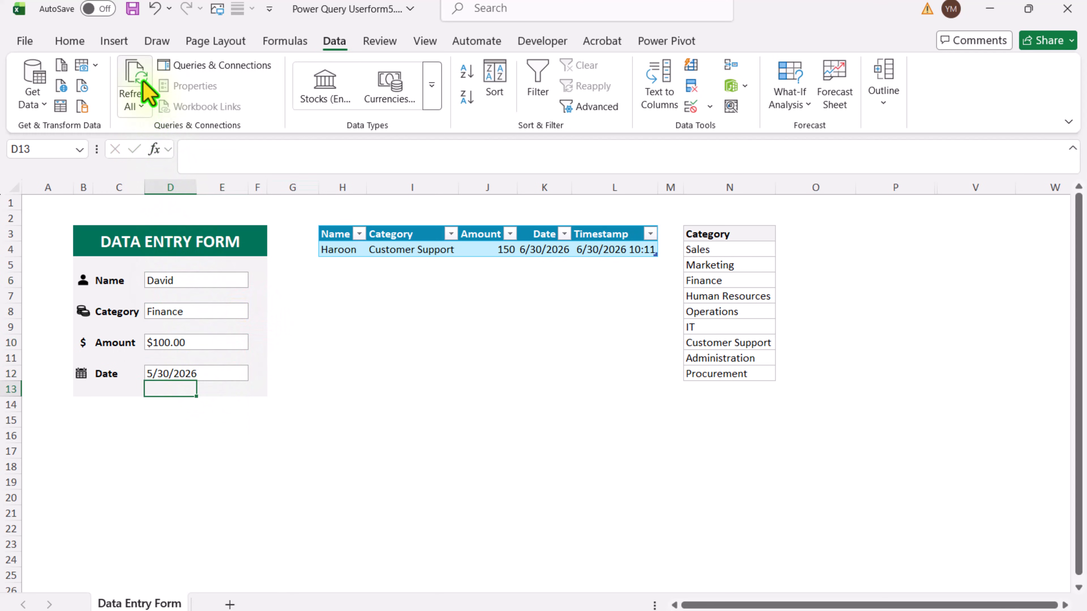
{"action": "left_click", "coordinate": [146, 89]}
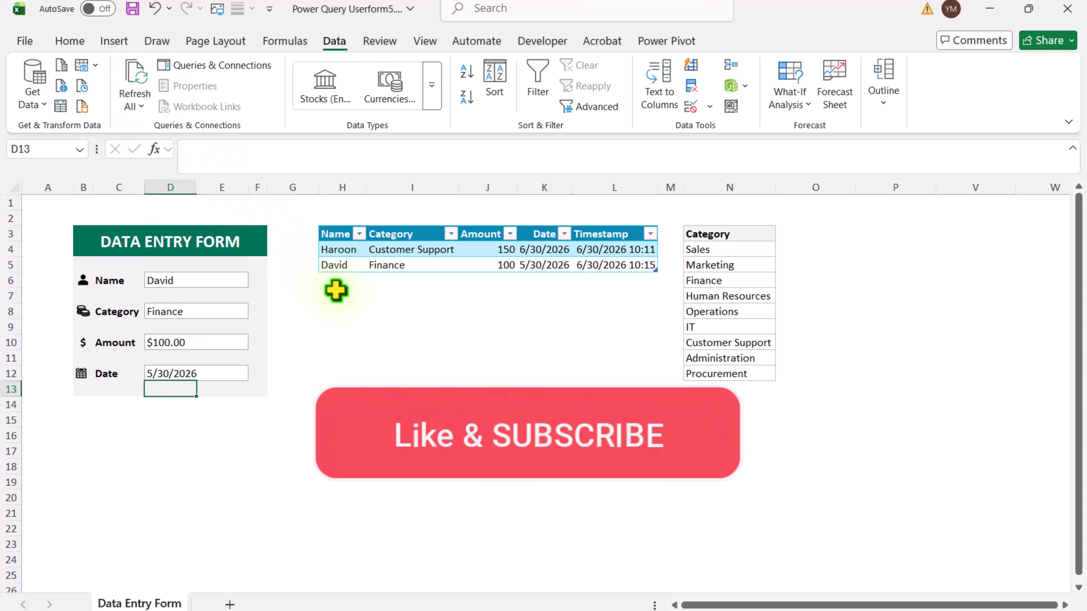
Step: Submit another form entry with a new first name, category Customer Support and amount 150 by refreshing all queries
{"action": "left_click", "coordinate": [227, 280]}
{"action": "type", "text": "Yaseen"}
{"action": "left_click", "coordinate": [233, 314]}
{"action": "left_click", "coordinate": [255, 312]}
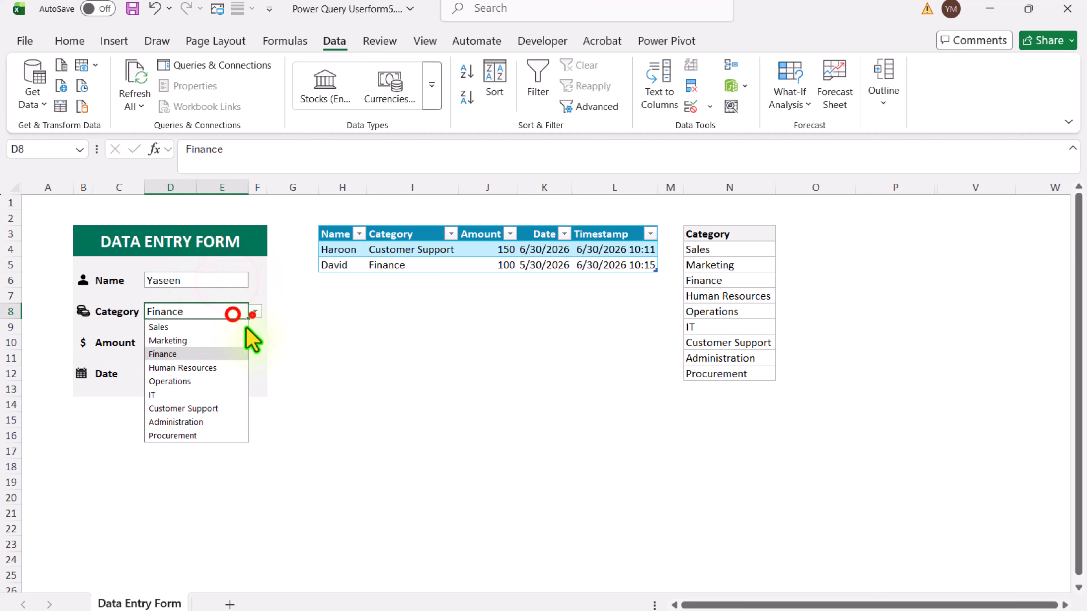
{"action": "left_click", "coordinate": [201, 409]}
{"action": "left_click", "coordinate": [214, 343]}
{"action": "type", "text": "150"}
{"action": "key", "text": "Return"}
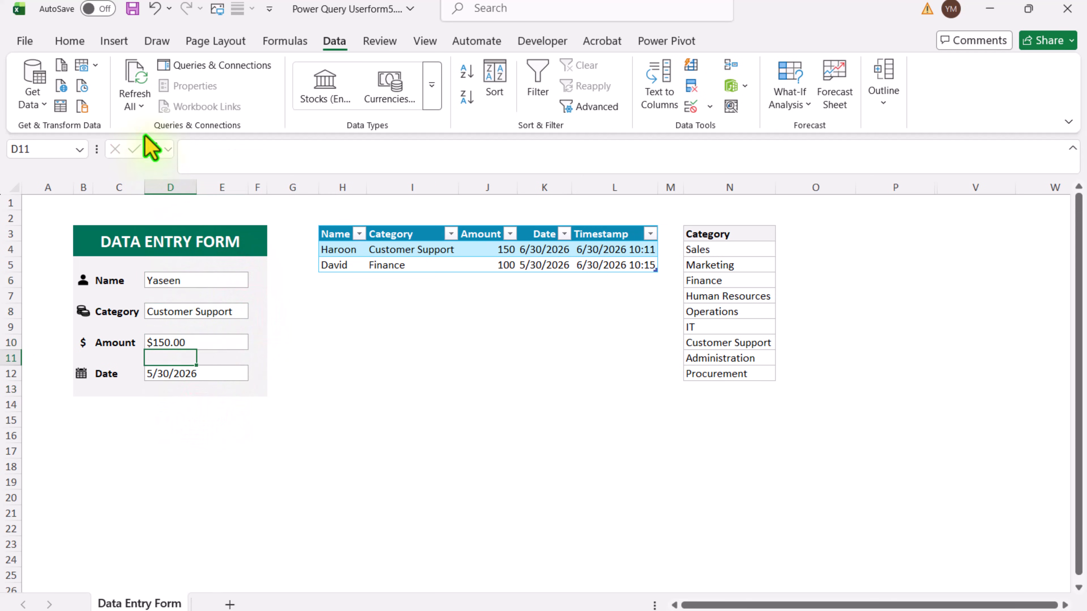
{"action": "left_click", "coordinate": [127, 79]}
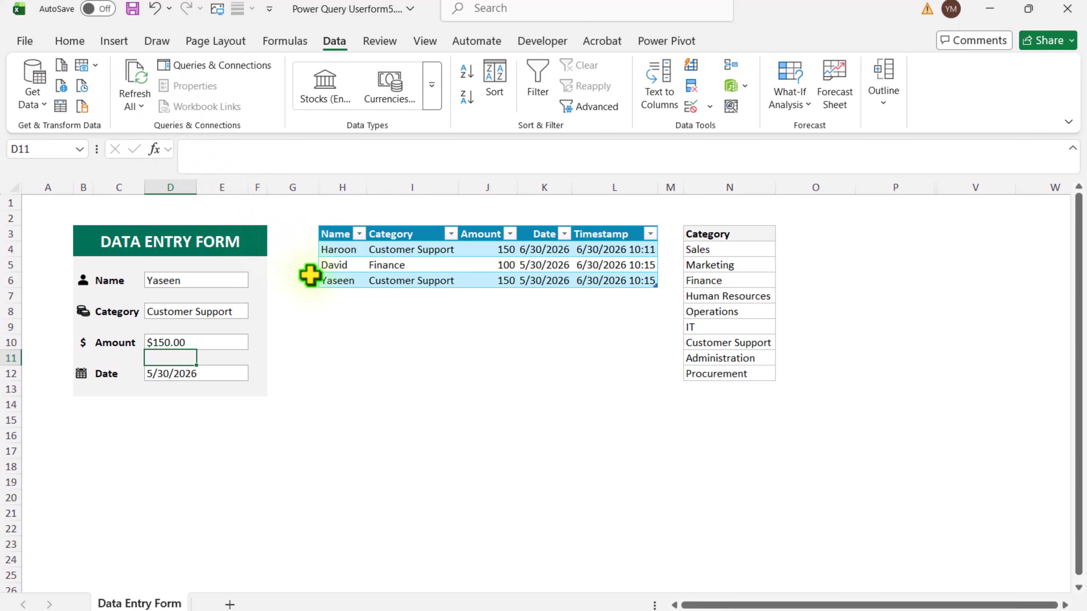
{"action": "left_click", "coordinate": [422, 356]}
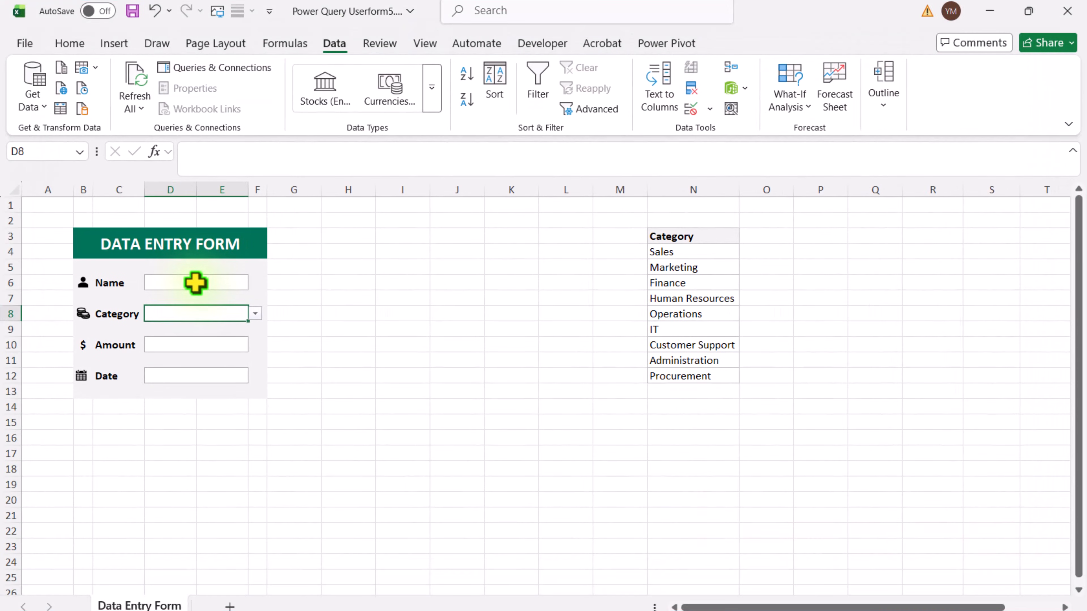
Step: Fill in the blank data entry form with a first name, category Finance, amount 100 and date 6/30/2026
{"action": "left_click", "coordinate": [195, 282]}
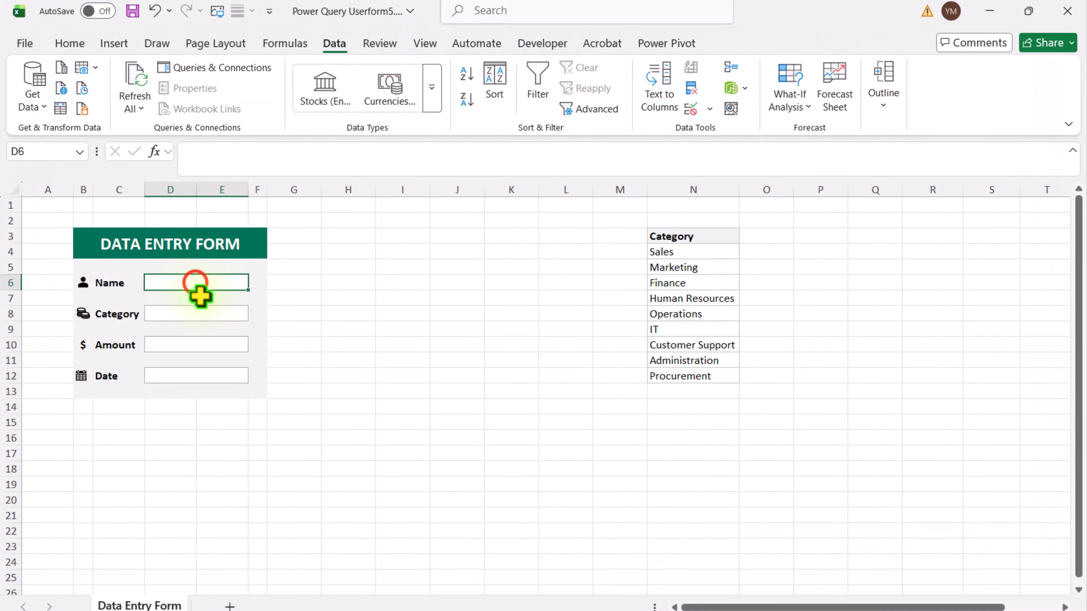
{"action": "type", "text": "Yaseen"}
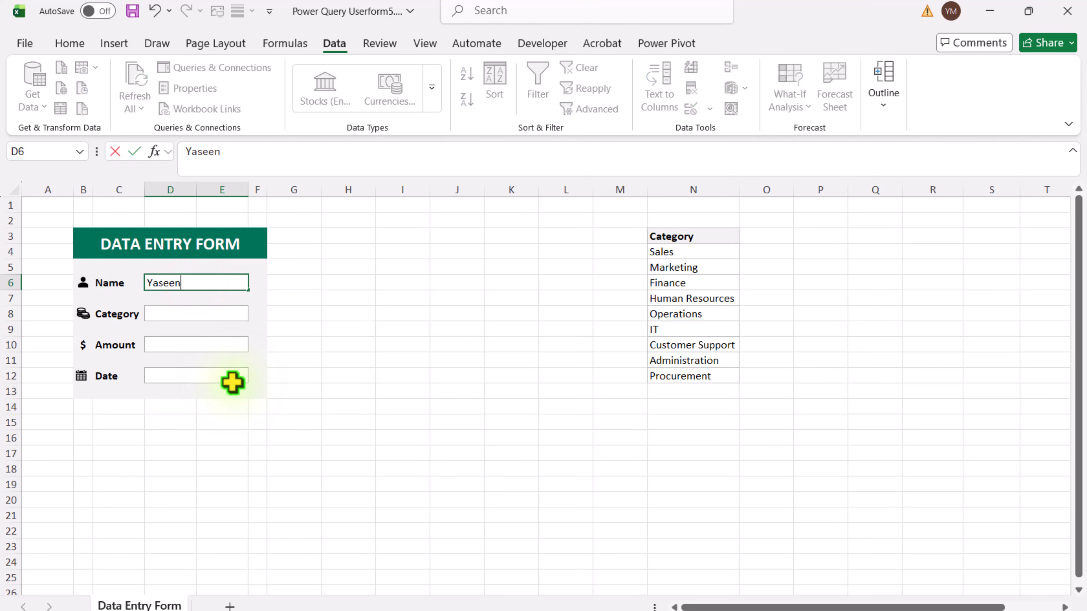
{"action": "key", "text": "Return"}
{"action": "key", "text": "alt+Down"}
{"action": "left_click", "coordinate": [225, 354]}
{"action": "left_click", "coordinate": [219, 341]}
{"action": "type", "text": "100"}
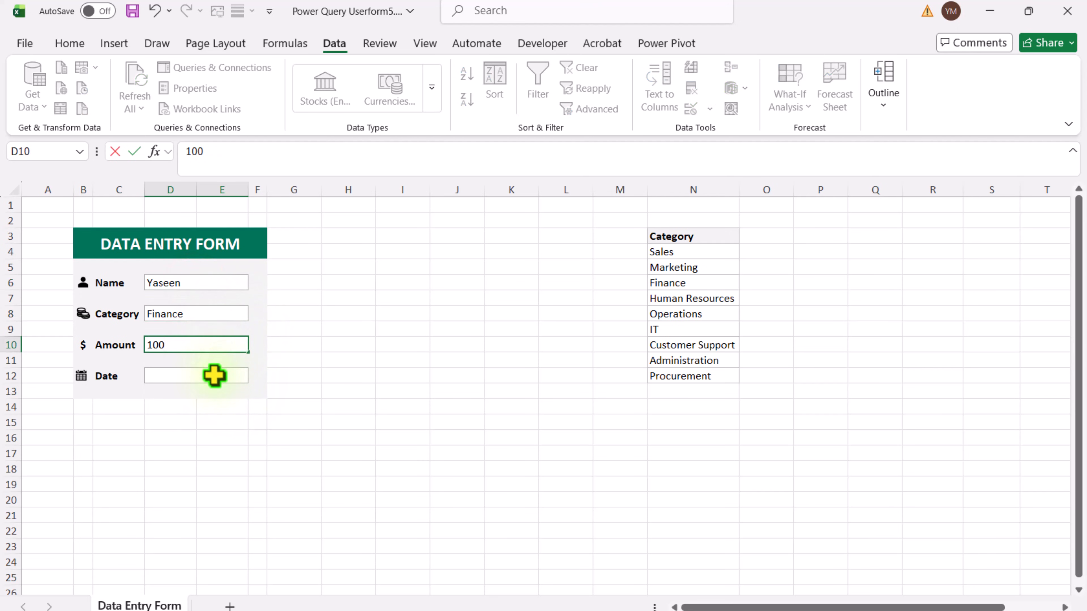
{"action": "left_click", "coordinate": [214, 376]}
{"action": "type", "text": "6/30/2026"}
{"action": "key", "text": "Return"}
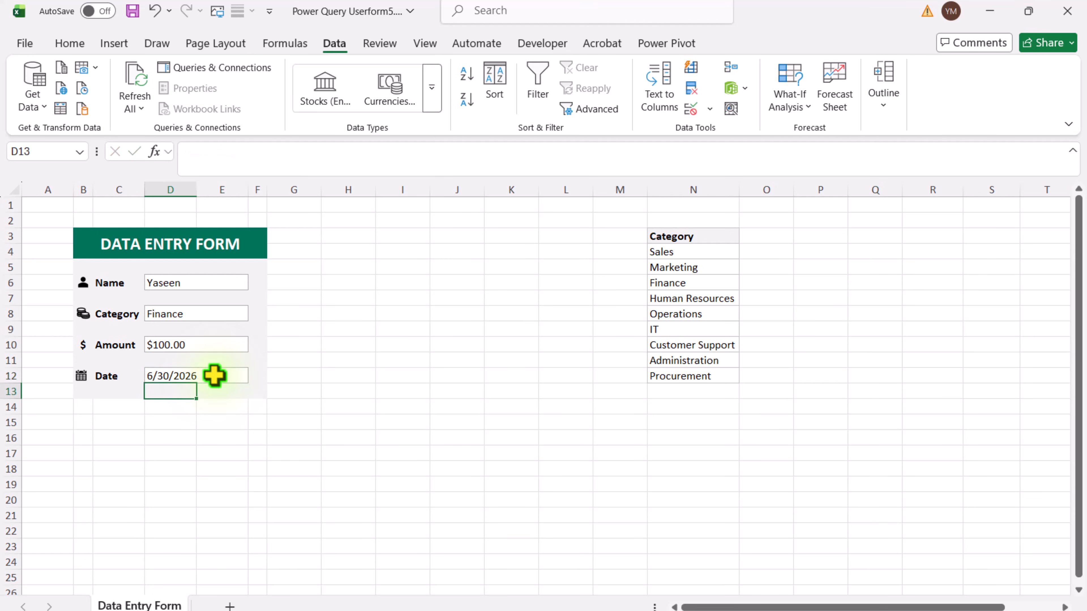
Step: Enter the column headers Name, Category, Amount and Date in cells Q3 to T3
{"action": "left_click", "coordinate": [880, 240]}
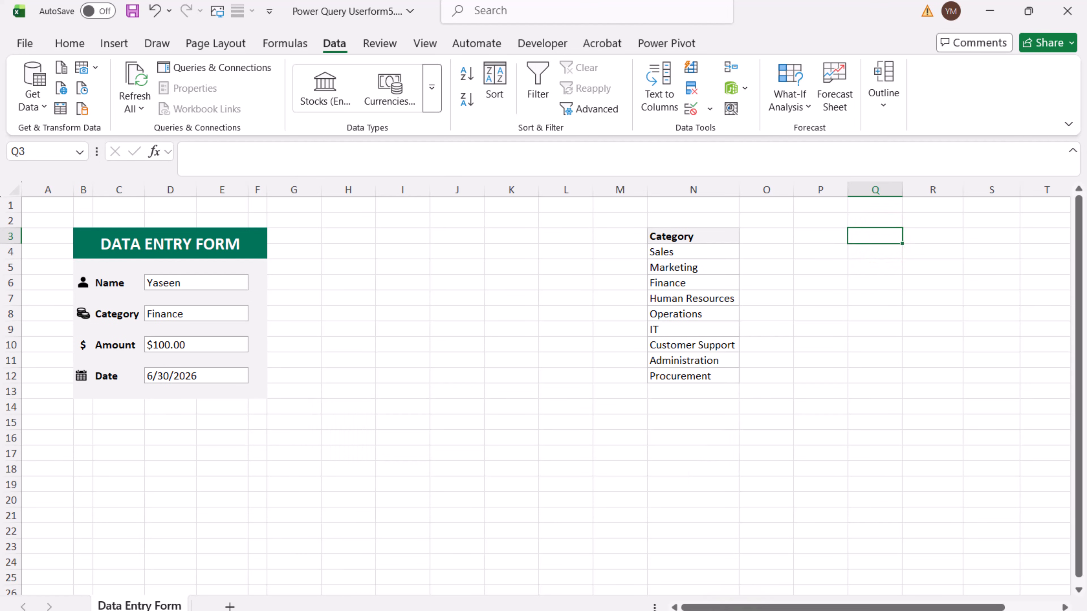
{"action": "type", "text": "Name"}
{"action": "key", "text": "Tab"}
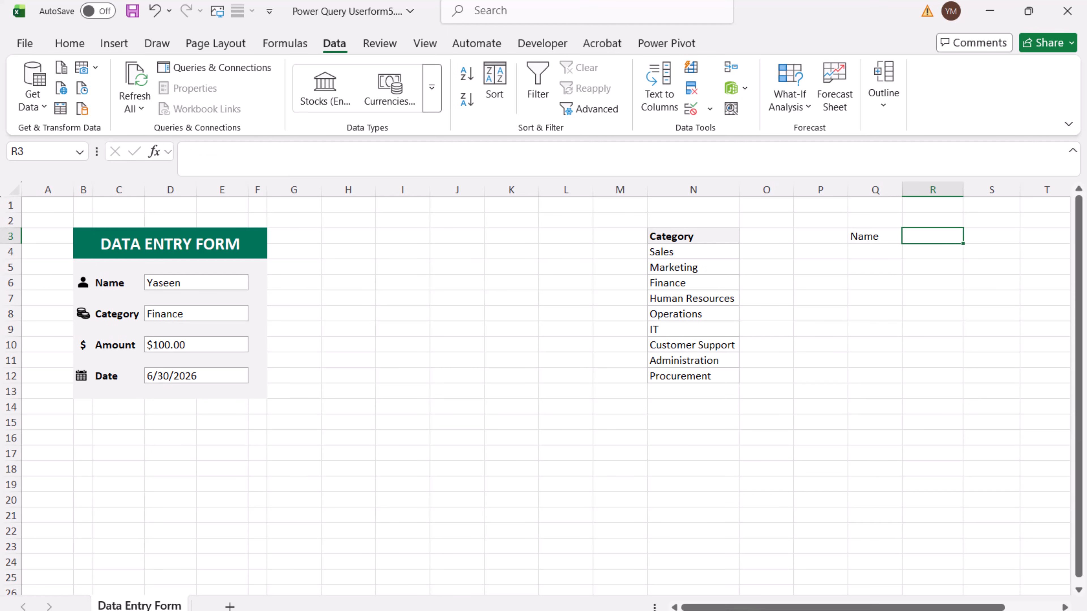
{"action": "type", "text": "Category"}
{"action": "key", "text": "Tab"}
{"action": "type", "text": "Amount"}
{"action": "key", "text": "Tab"}
{"action": "type", "text": "Date"}
{"action": "key", "text": "Return"}
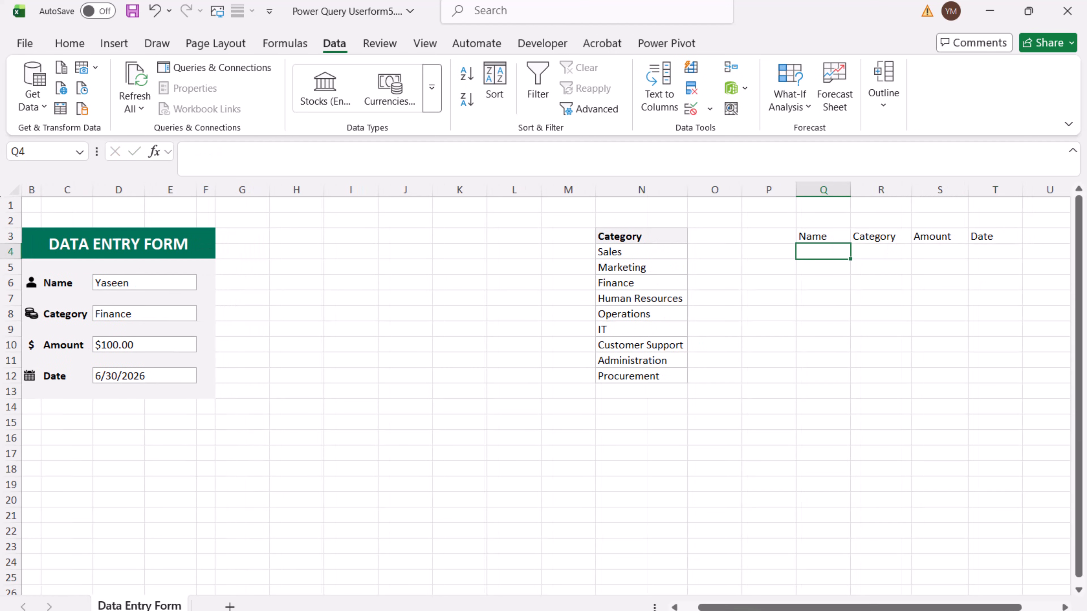
Step: Add the header TimeStamp in cell U3, beside the Date header
{"action": "left_click", "coordinate": [1004, 238]}
{"action": "left_click_drag", "start_coordinate": [987, 608], "coordinate": [1025, 608]}
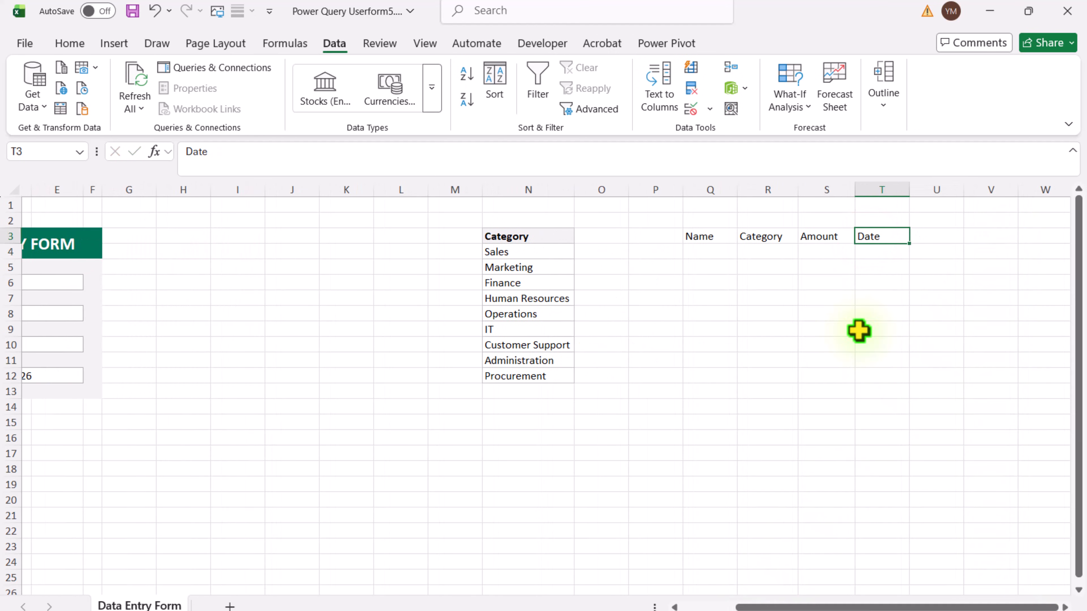
{"action": "left_click", "coordinate": [924, 235]}
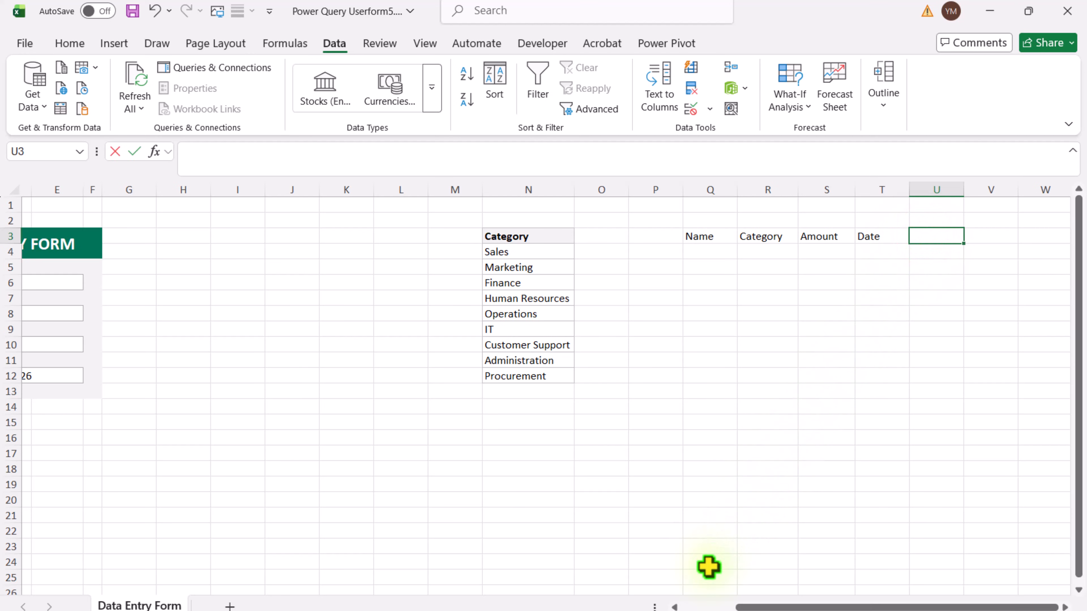
{"action": "type", "text": "TimeStamp"}
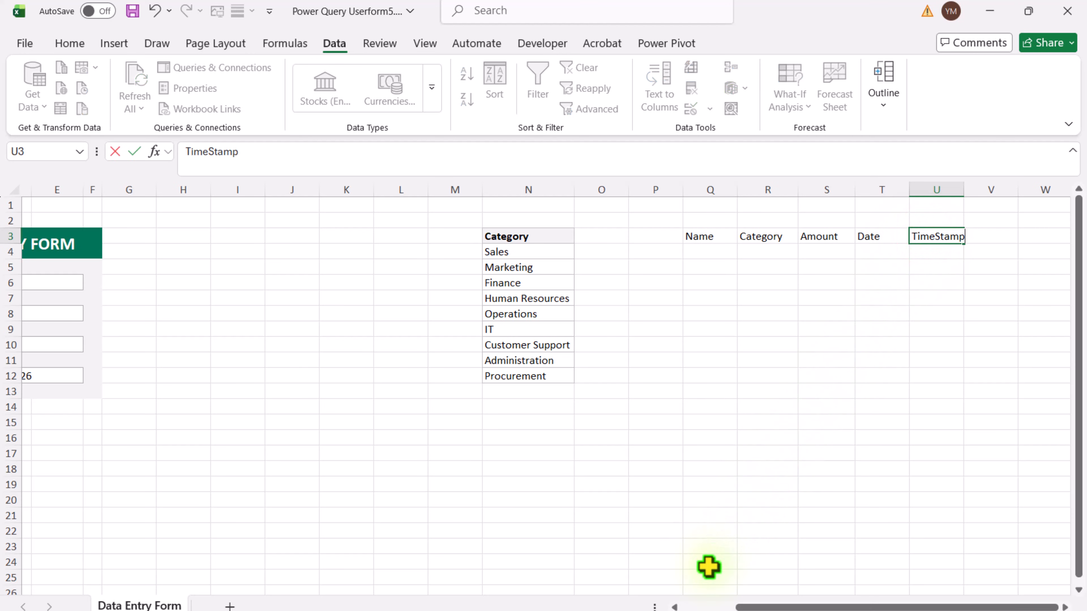
{"action": "key", "text": "Return"}
Step: Link Q4 to the form's Name field and R4 to its Category field (=D8) with cell references
{"action": "left_click", "coordinate": [704, 252]}
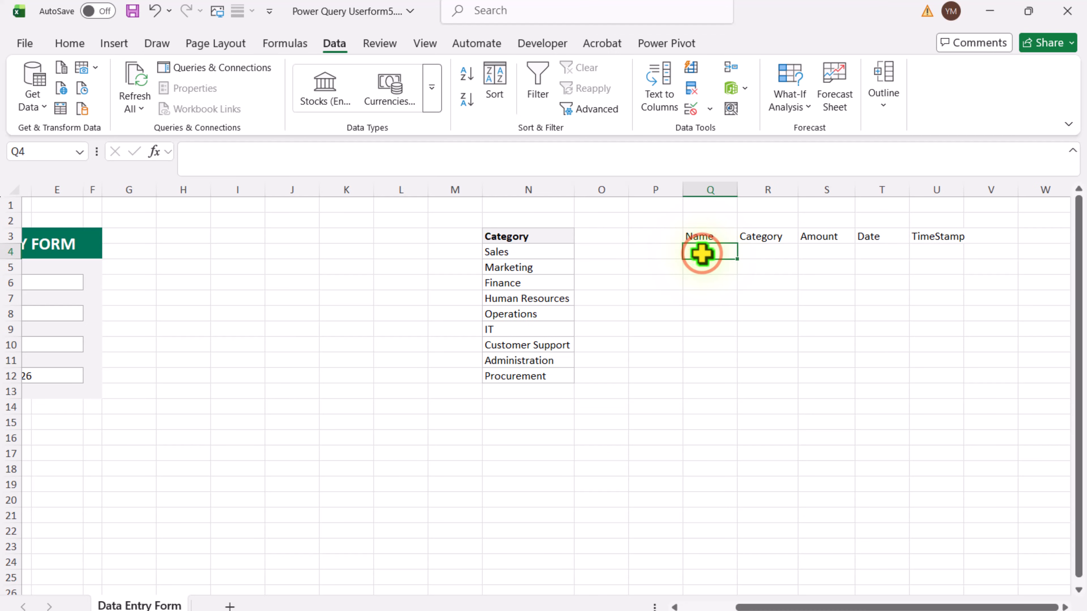
{"action": "type", "text": "="}
{"action": "left_click_drag", "start_coordinate": [830, 594], "coordinate": [776, 596]}
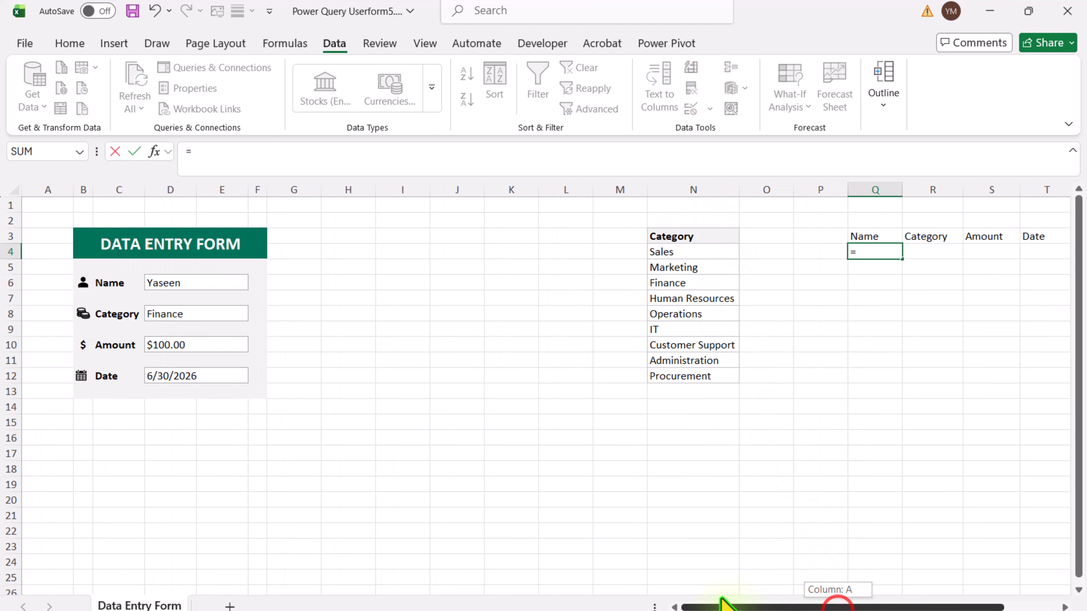
{"action": "left_click", "coordinate": [209, 283]}
{"action": "key", "text": "Return"}
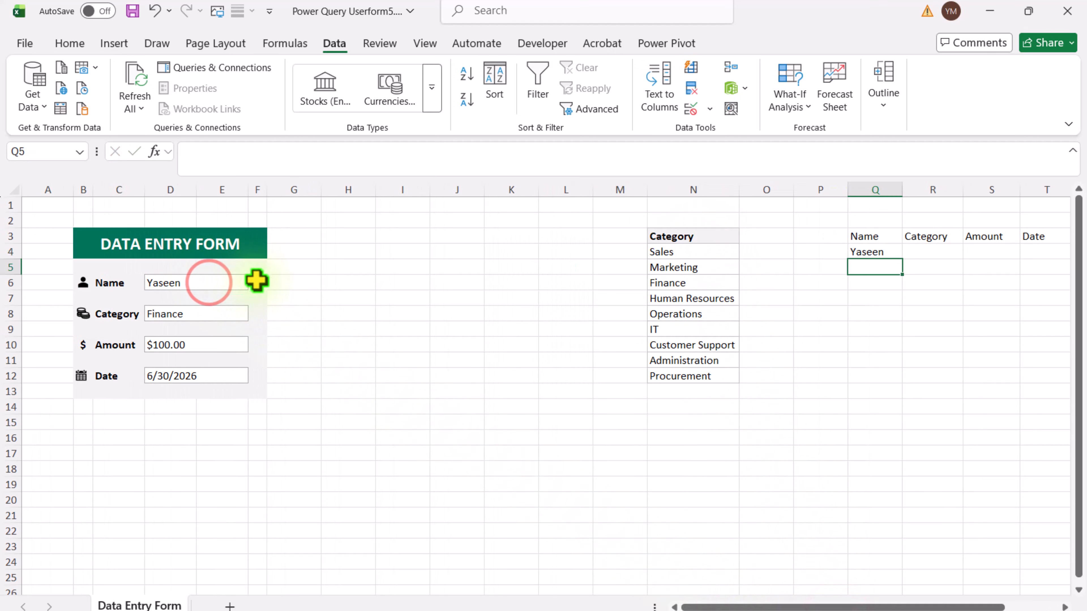
{"action": "left_click", "coordinate": [913, 252]}
{"action": "type", "text": "="}
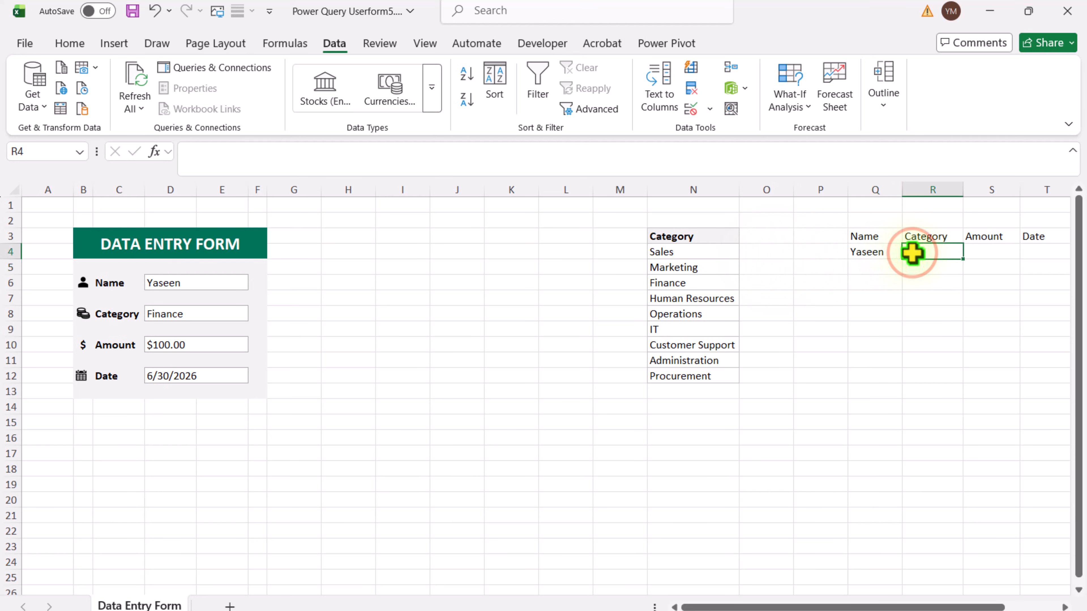
{"action": "left_click", "coordinate": [213, 315]}
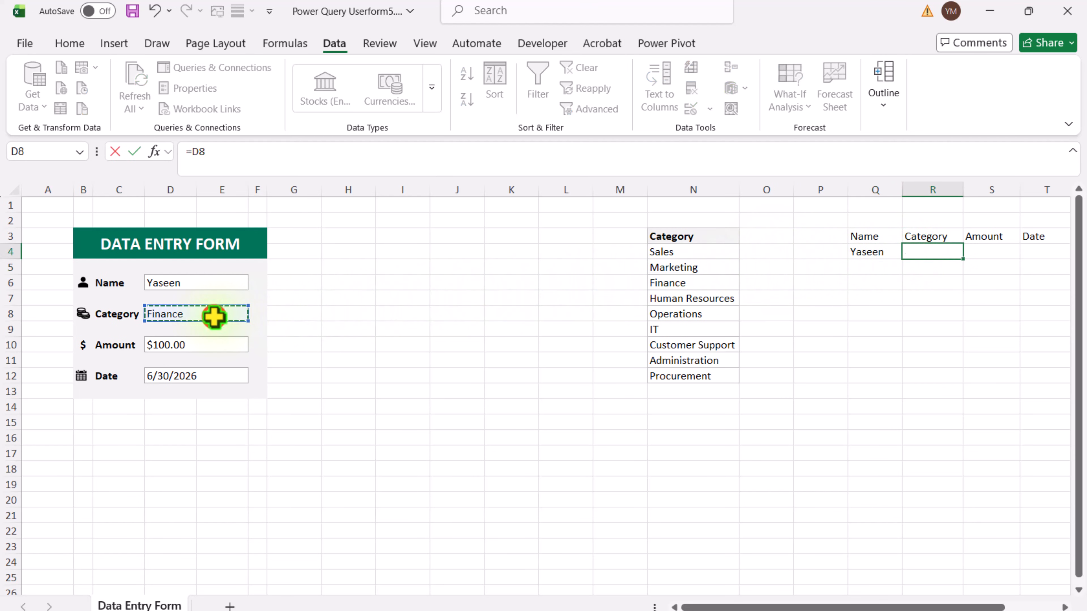
{"action": "key", "text": "Return"}
Step: Link S4 to the form's Amount field (=D10) and T4 to its Date field with cell references
{"action": "left_click", "coordinate": [977, 251]}
{"action": "type", "text": "="}
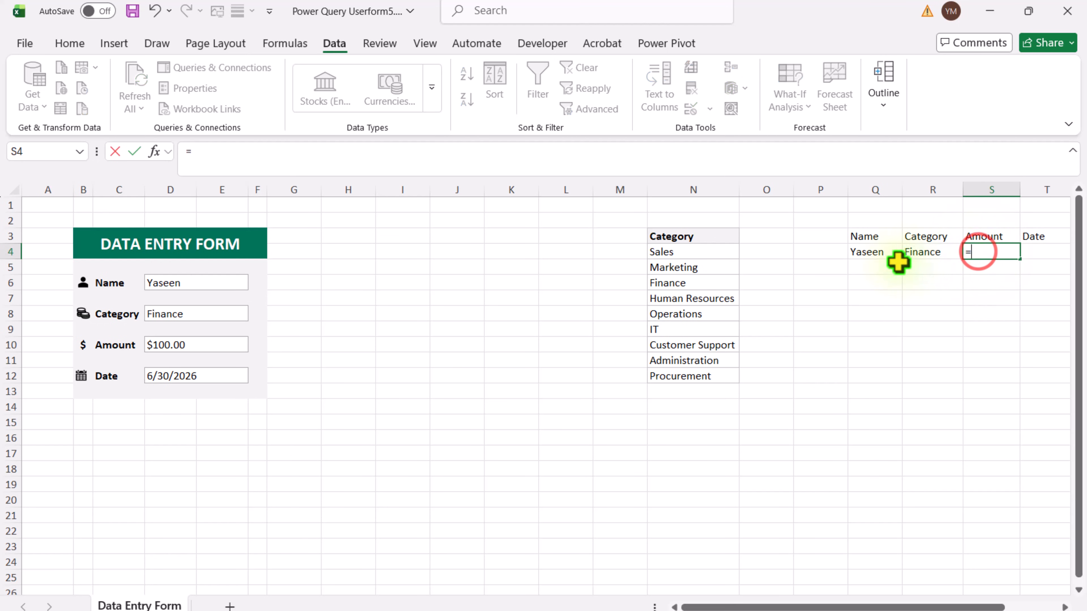
{"action": "left_click", "coordinate": [214, 346]}
{"action": "key", "text": "Return"}
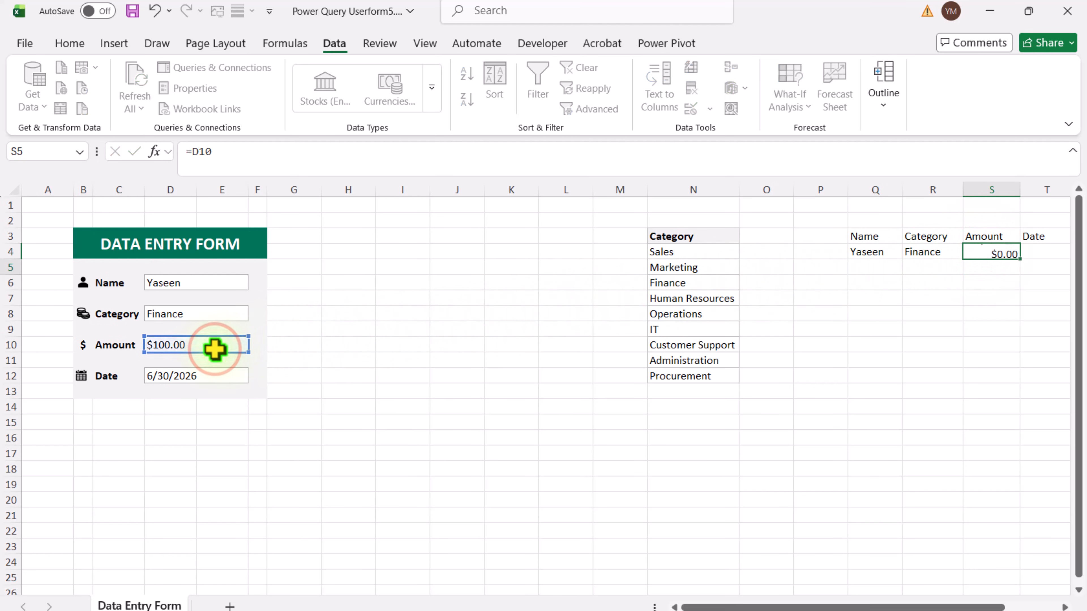
{"action": "left_click", "coordinate": [1031, 251]}
{"action": "type", "text": "="}
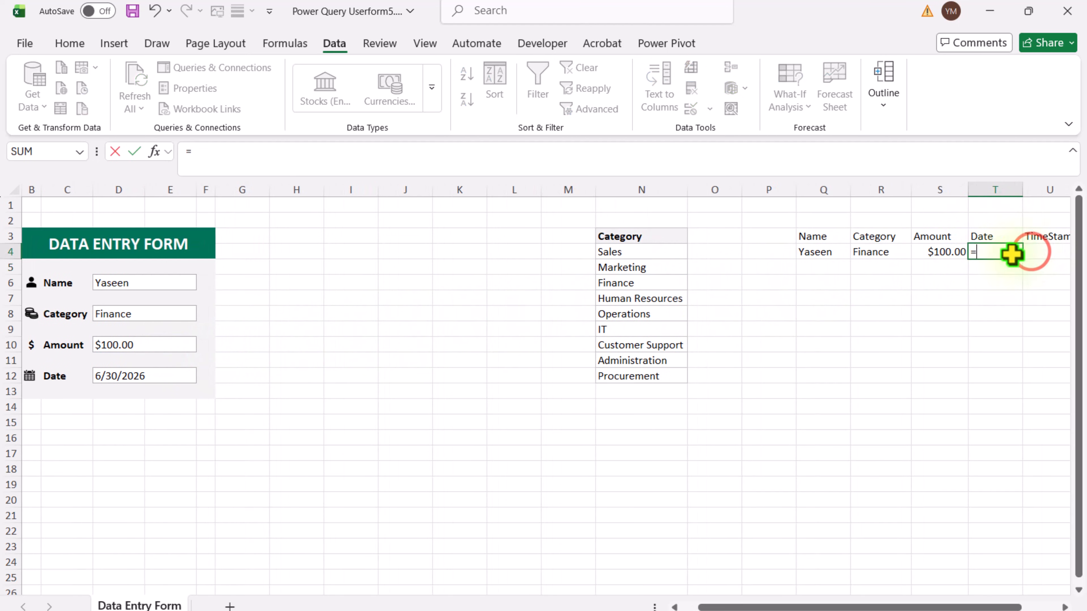
{"action": "left_click", "coordinate": [136, 374]}
{"action": "key", "text": "Return"}
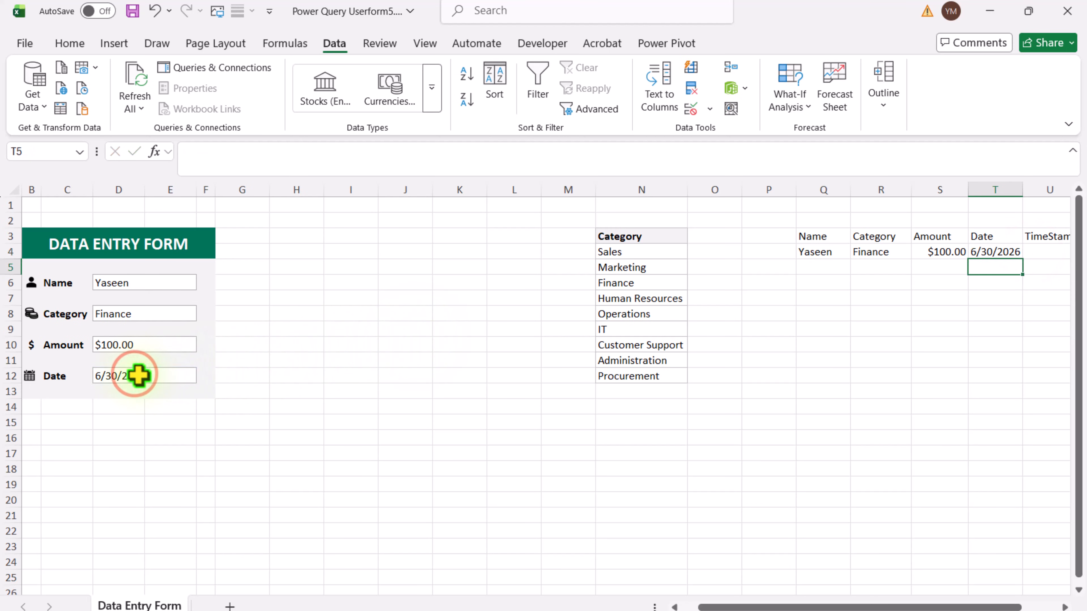
Step: Enter =NOW() in cell U4 under TimeStamp and autofit the width of column U
{"action": "scroll", "coordinate": [136, 374], "scroll_direction": "right", "scroll_amount": 2}
{"action": "left_click_drag", "start_coordinate": [784, 609], "coordinate": [785, 608]}
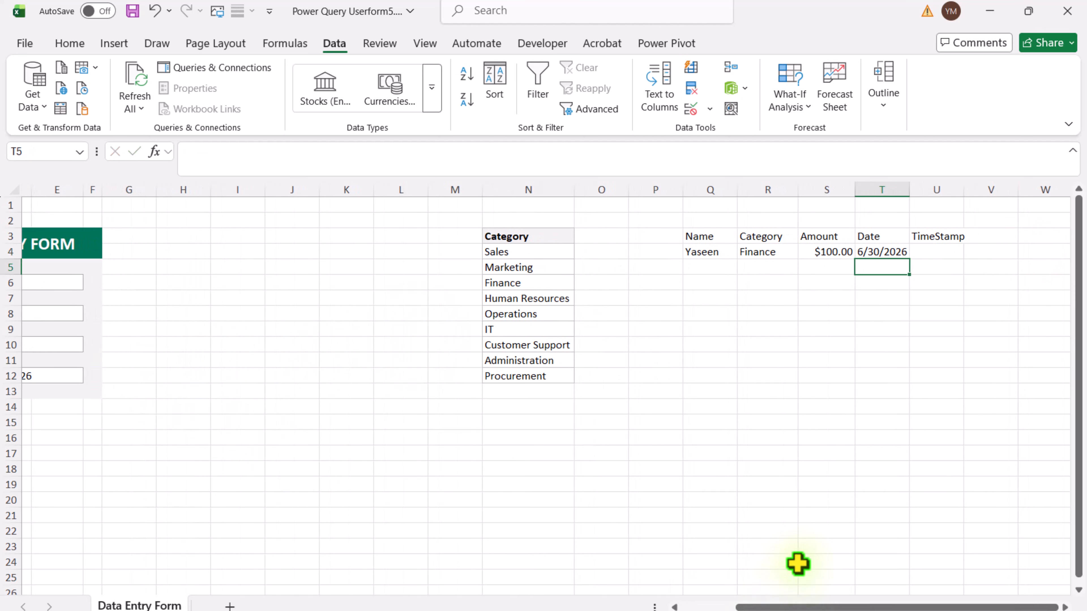
{"action": "left_click", "coordinate": [934, 253]}
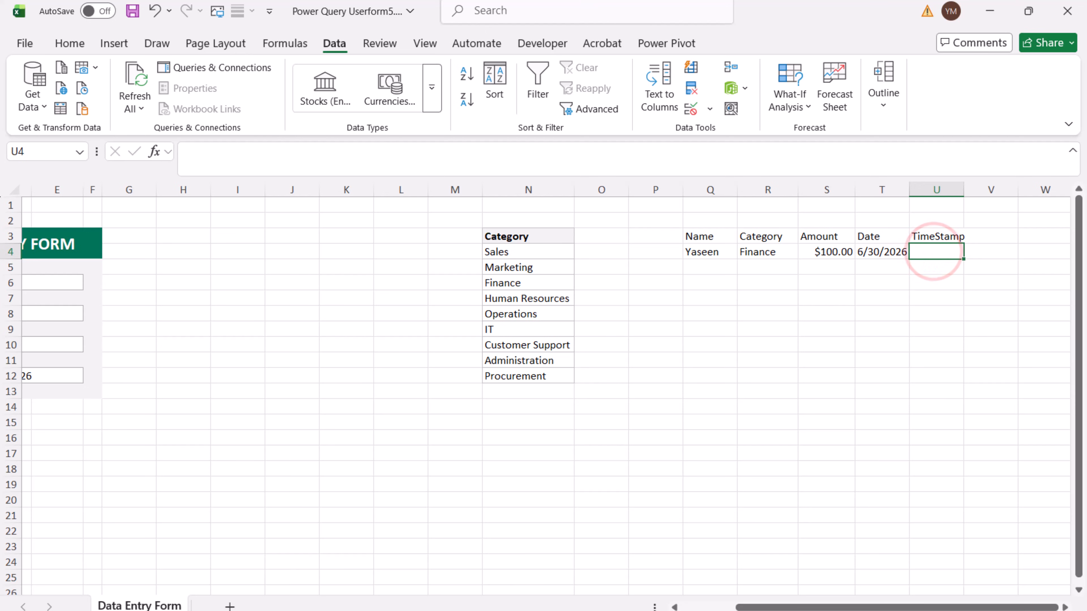
{"action": "type", "text": "=Now()"}
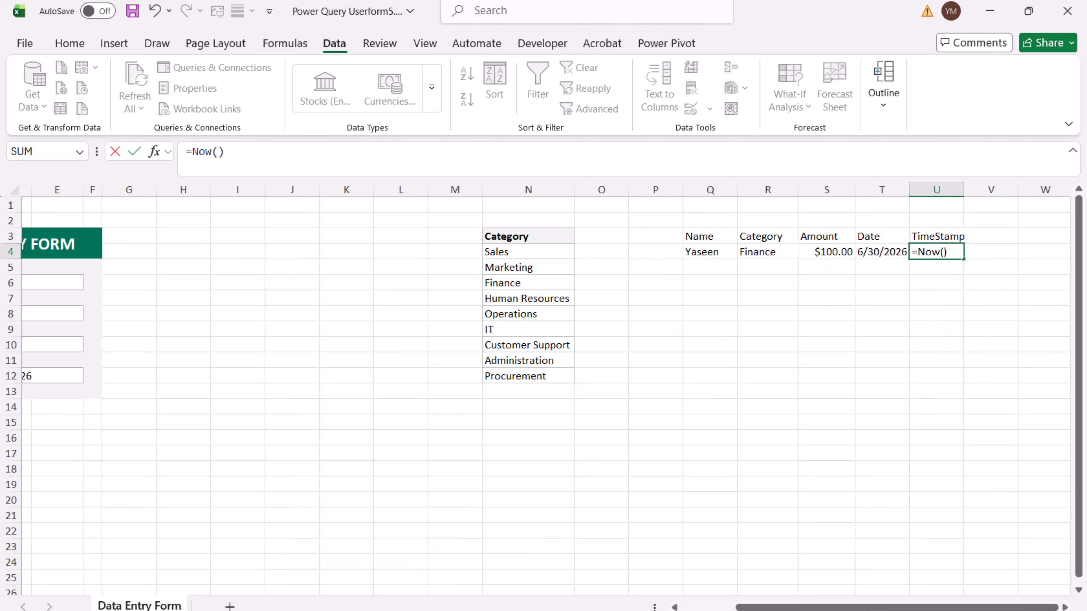
{"action": "key", "text": "Return"}
{"action": "double_click", "coordinate": [964, 190]}
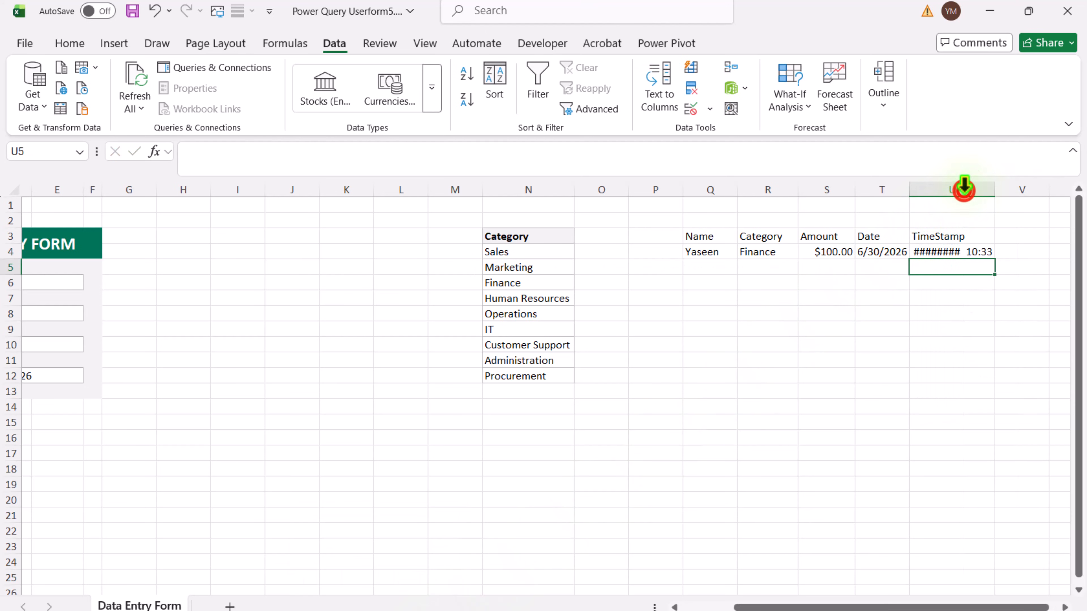
Step: Convert the range Q3:U4 into a table with headers and name it LiveData
{"action": "left_click_drag", "start_coordinate": [704, 236], "coordinate": [926, 251]}
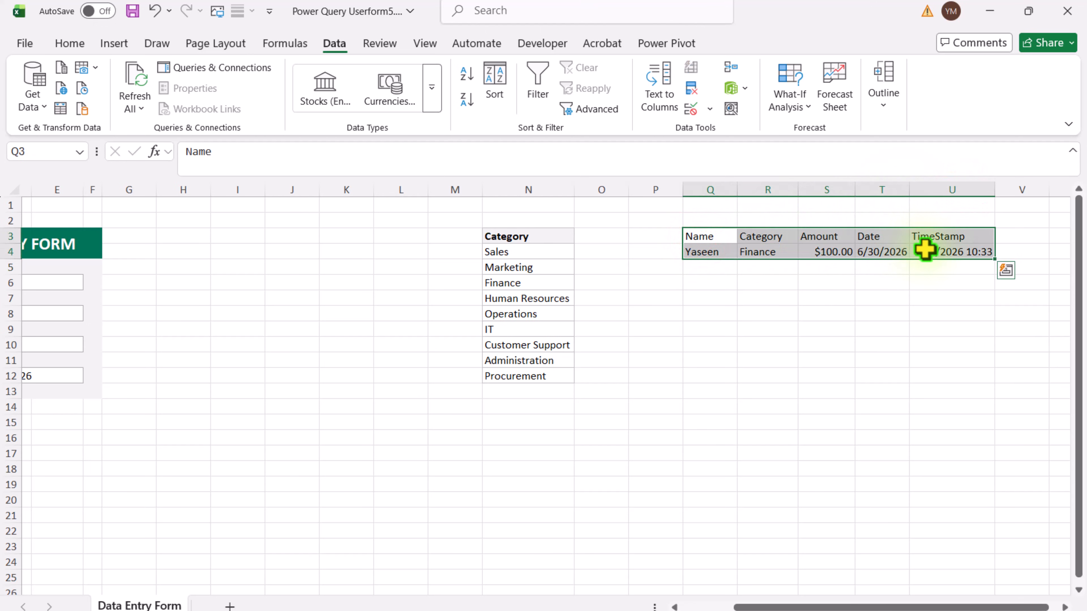
{"action": "key", "text": "ctrl+t"}
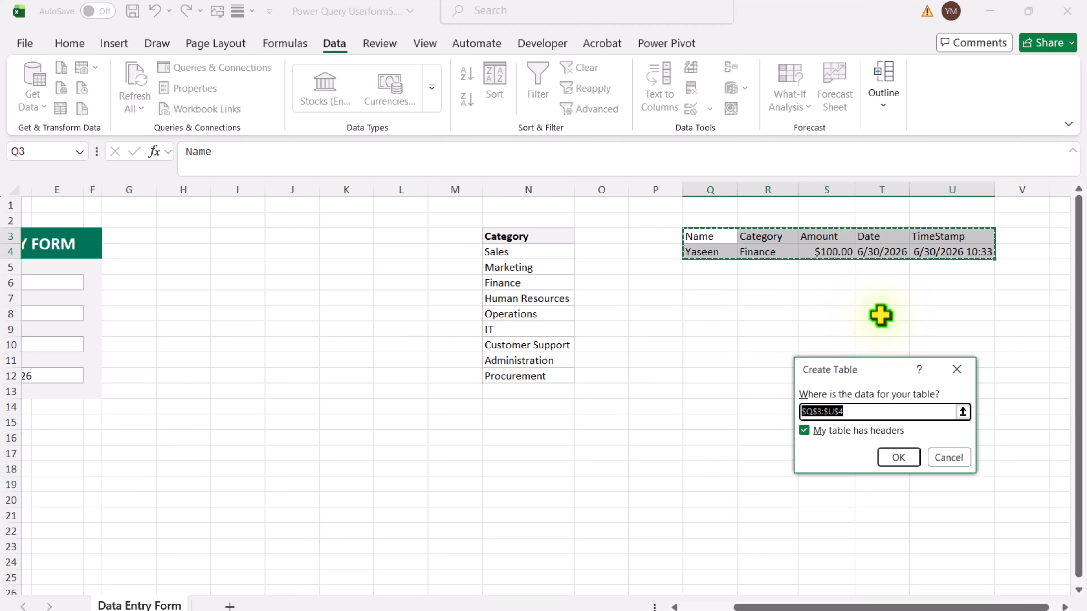
{"action": "left_click", "coordinate": [899, 457]}
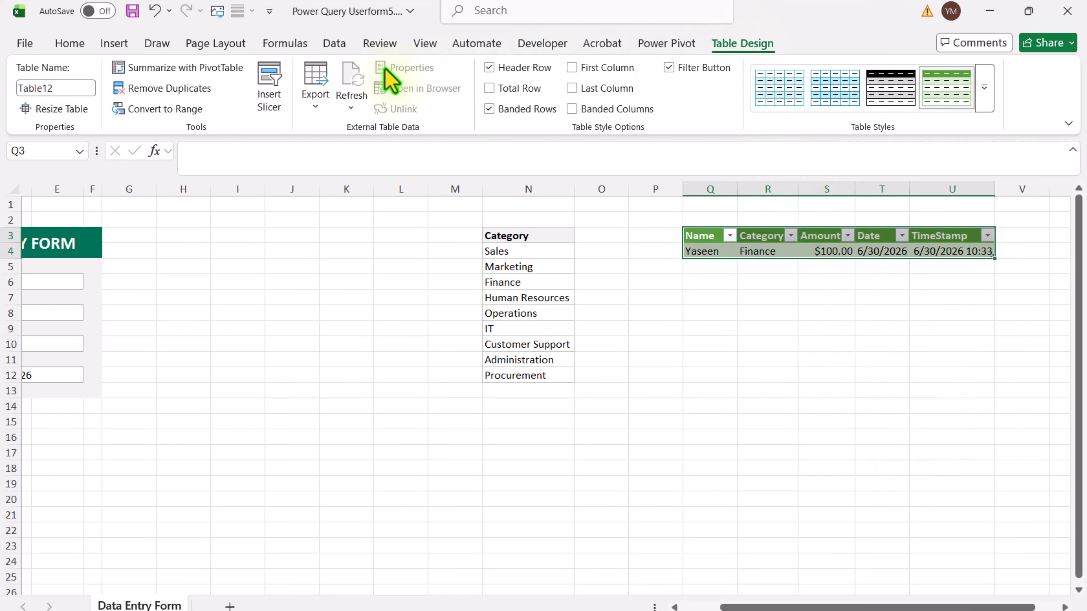
{"action": "left_click", "coordinate": [75, 87]}
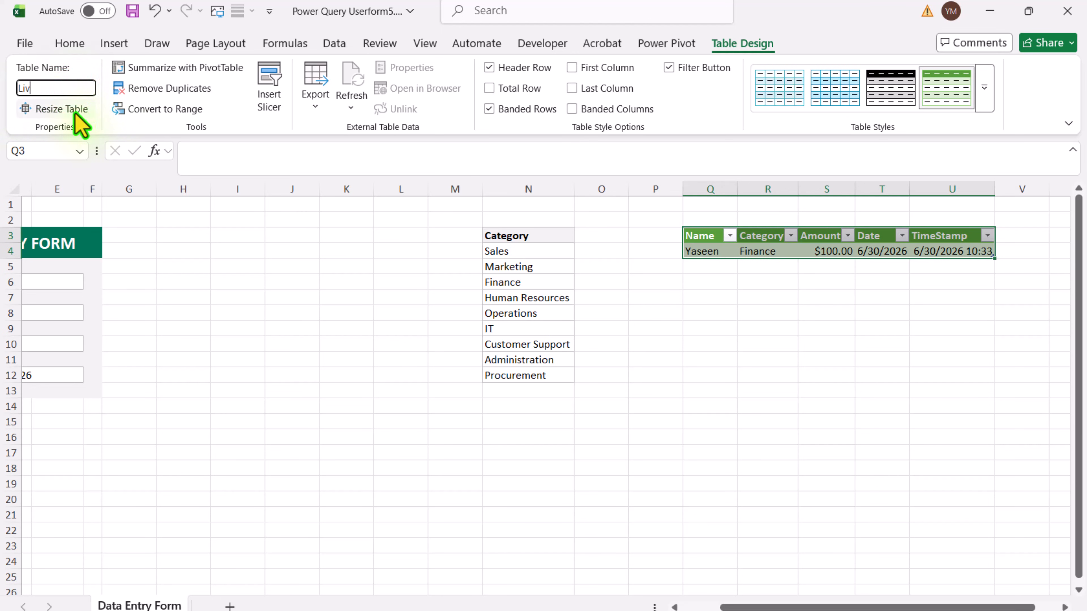
{"action": "type", "text": "LiveData"}
{"action": "key", "text": "Return"}
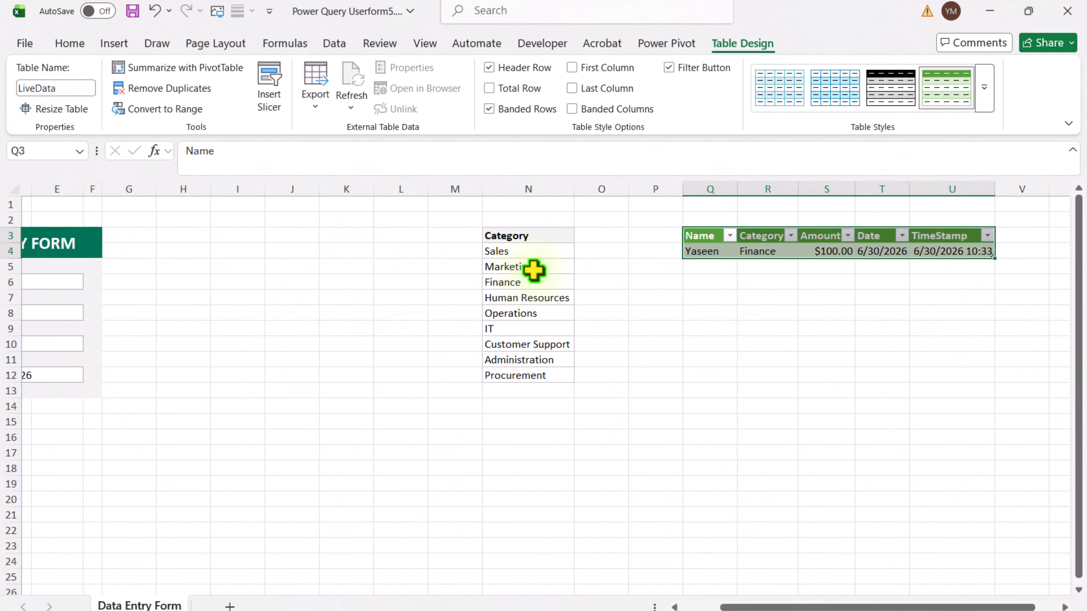
Step: Load the LiveData table into the Power Query Editor as a new query
{"action": "left_click", "coordinate": [787, 252]}
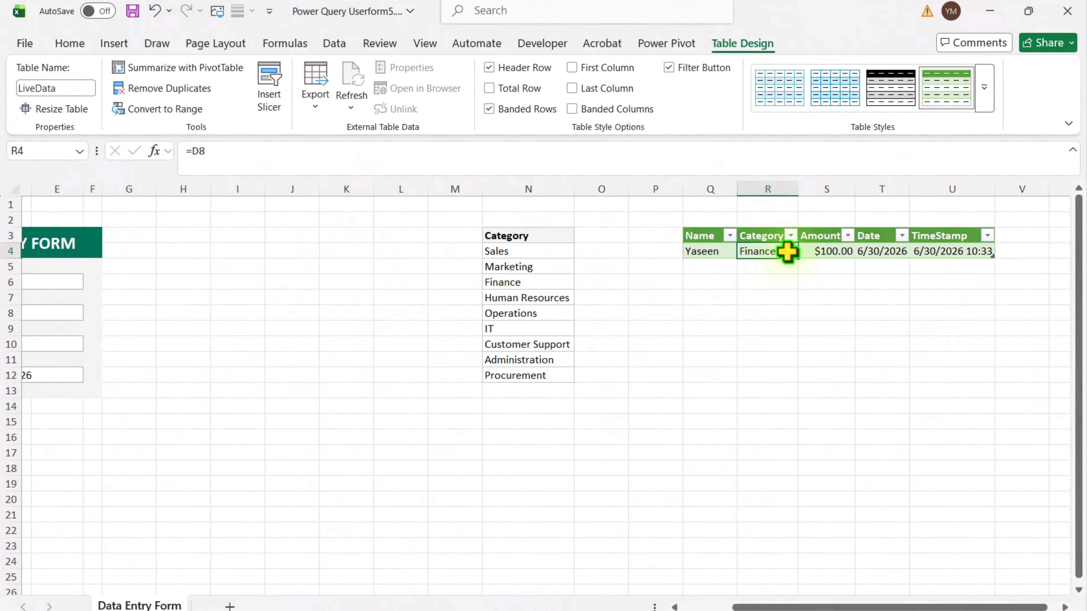
{"action": "left_click", "coordinate": [335, 44]}
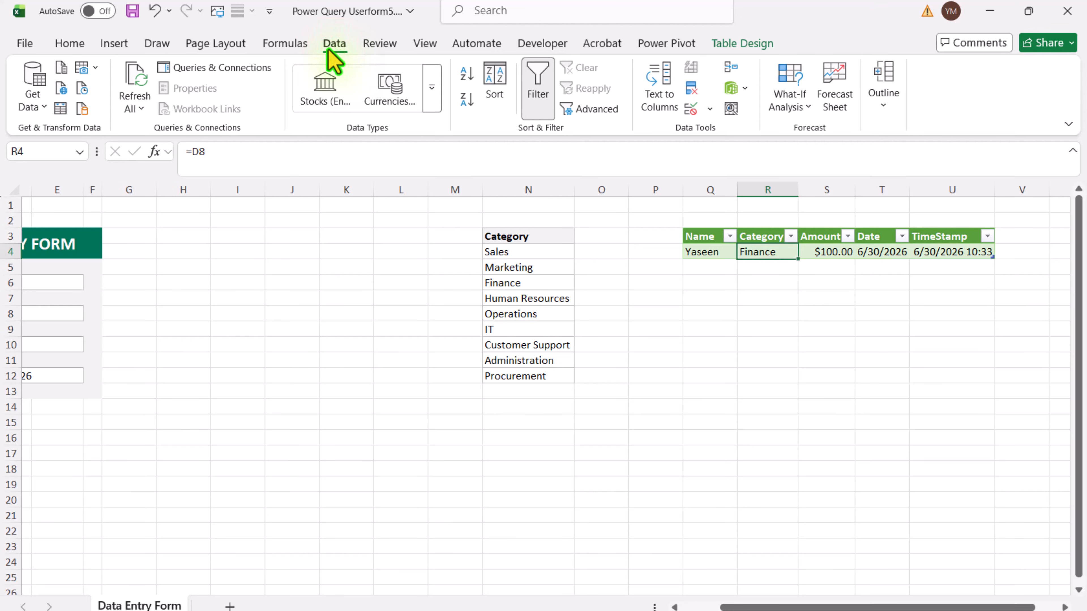
{"action": "left_click", "coordinate": [64, 112]}
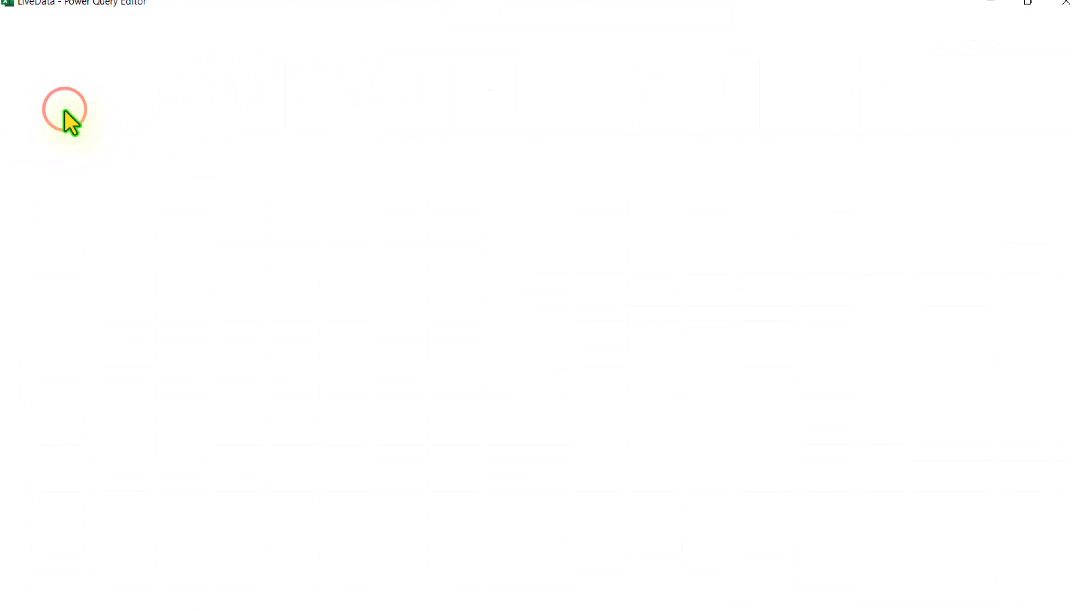
Step: Duplicate the LiveData query and rename the copy Static
{"action": "right_click", "coordinate": [72, 140]}
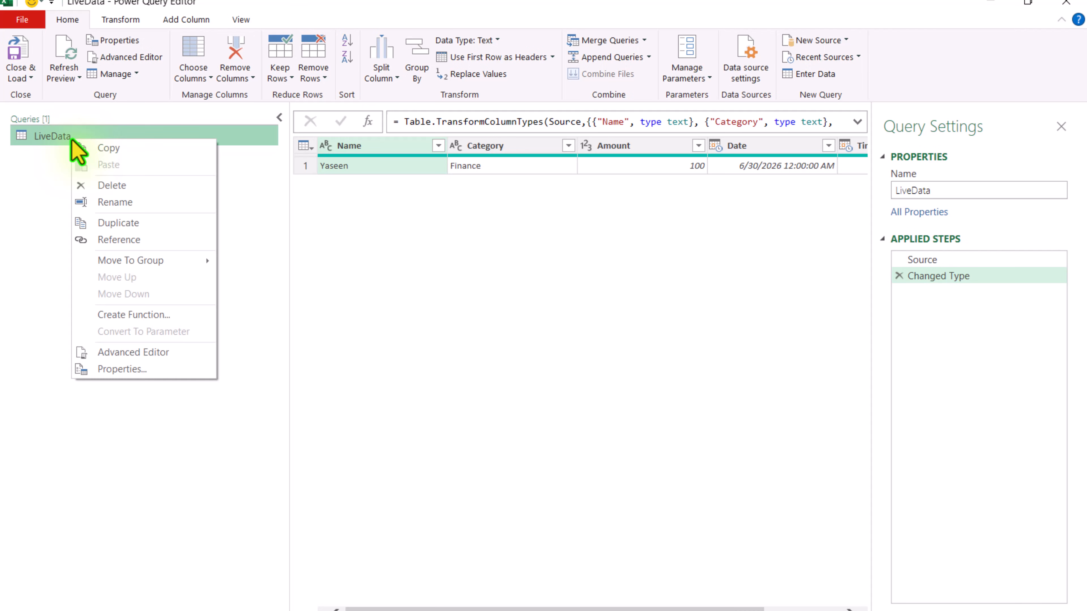
{"action": "left_click", "coordinate": [121, 223]}
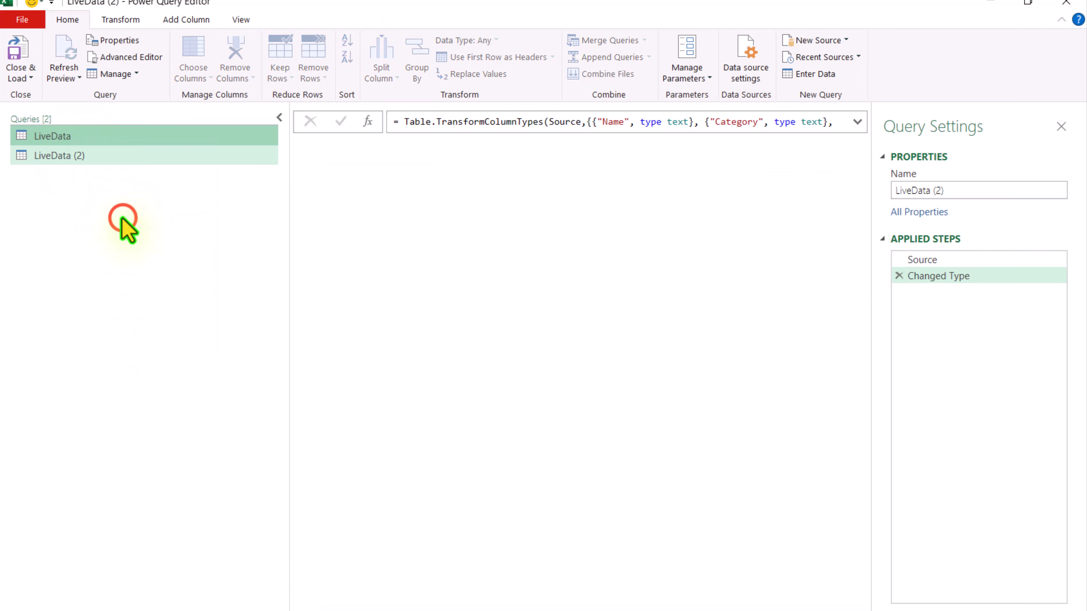
{"action": "right_click", "coordinate": [77, 157]}
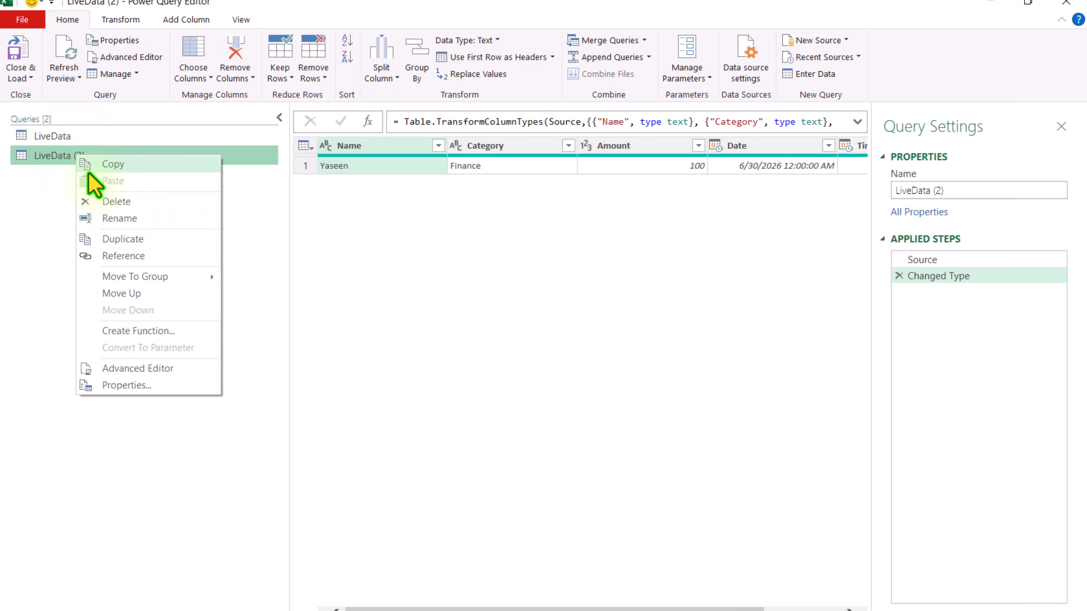
{"action": "left_click", "coordinate": [121, 217]}
{"action": "type", "text": "S"}
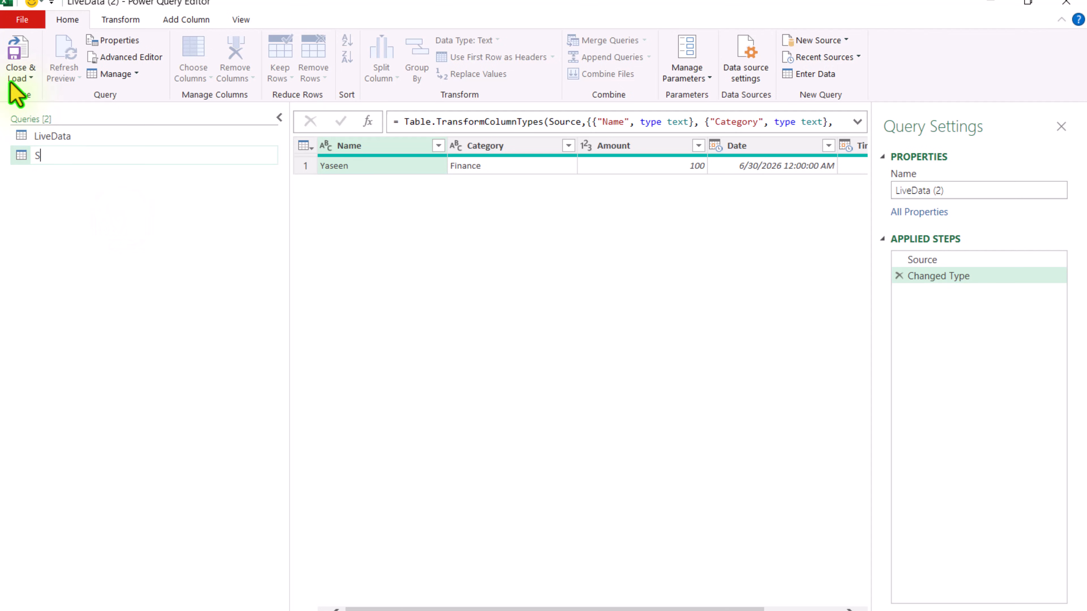
{"action": "type", "text": "tatic"}
{"action": "key", "text": "Return"}
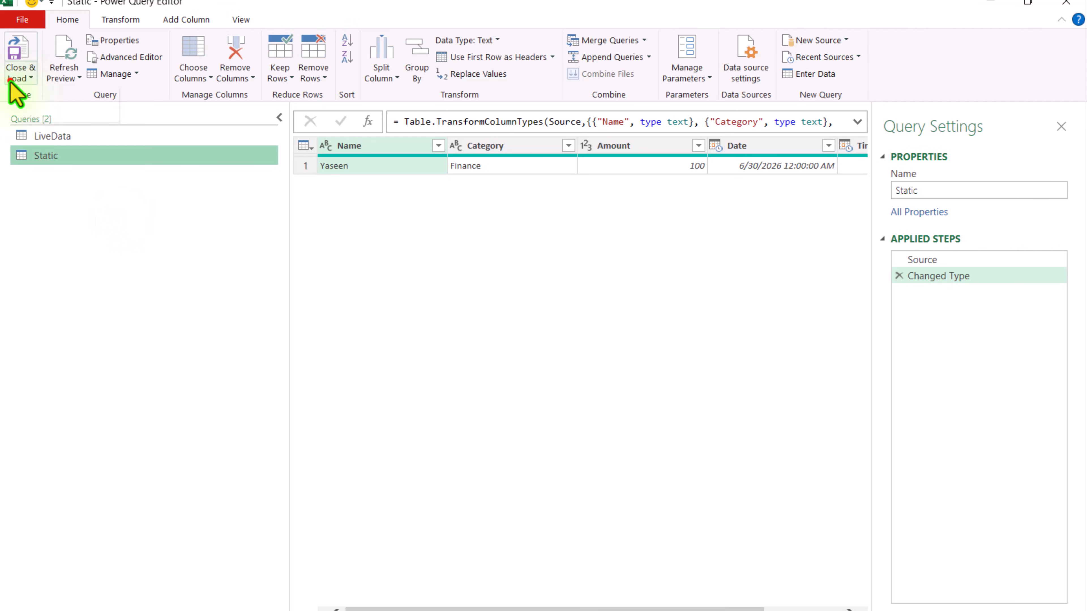
Step: Close the query editor and load the LiveData and Static queries as connections only
{"action": "left_click", "coordinate": [19, 76]}
{"action": "left_click", "coordinate": [42, 114]}
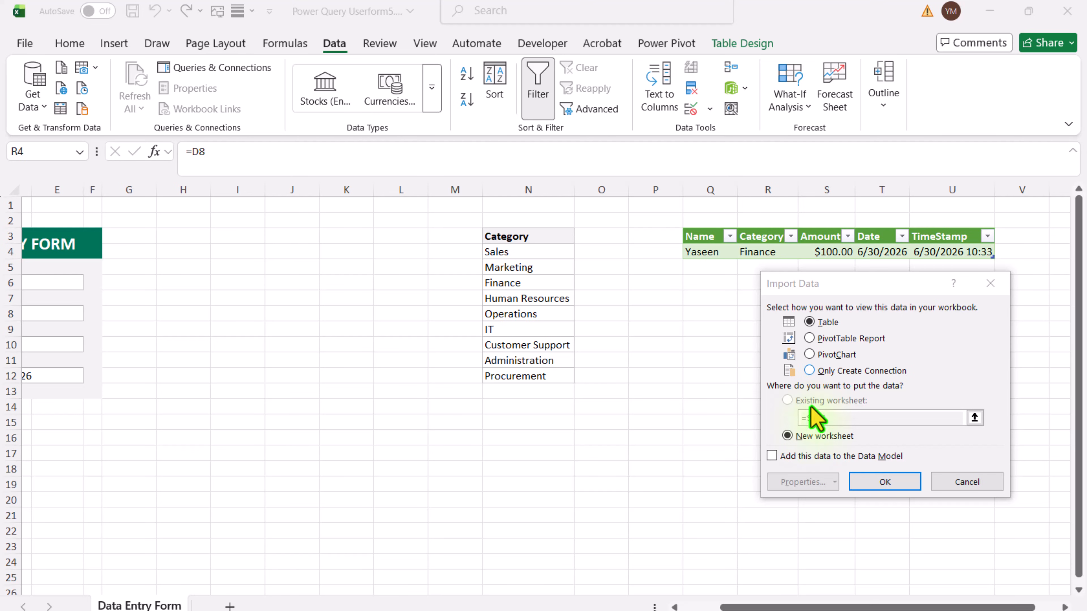
{"action": "left_click", "coordinate": [809, 370]}
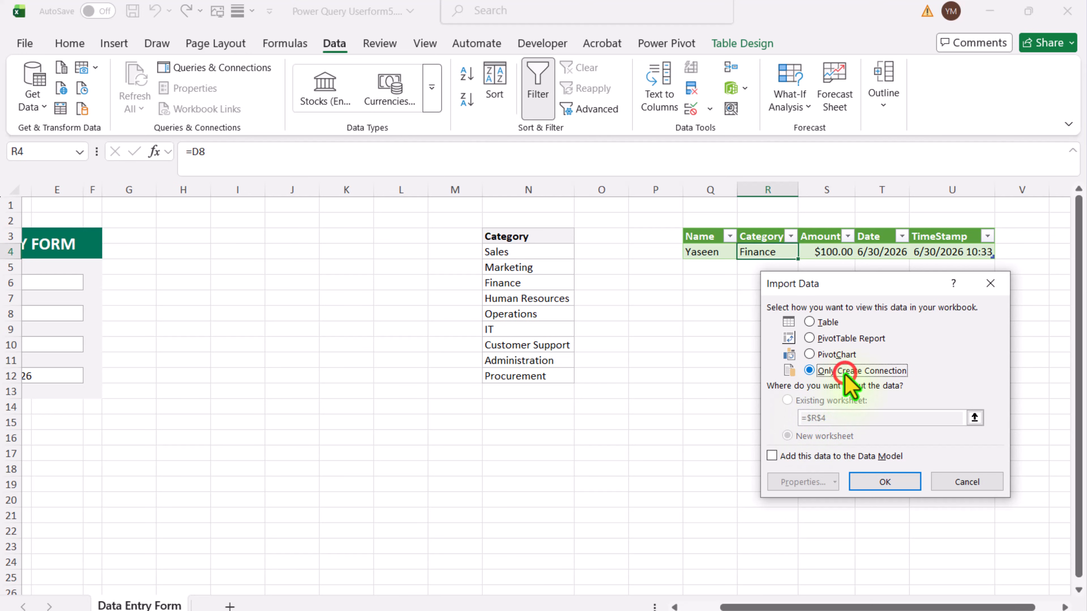
{"action": "left_click", "coordinate": [888, 475]}
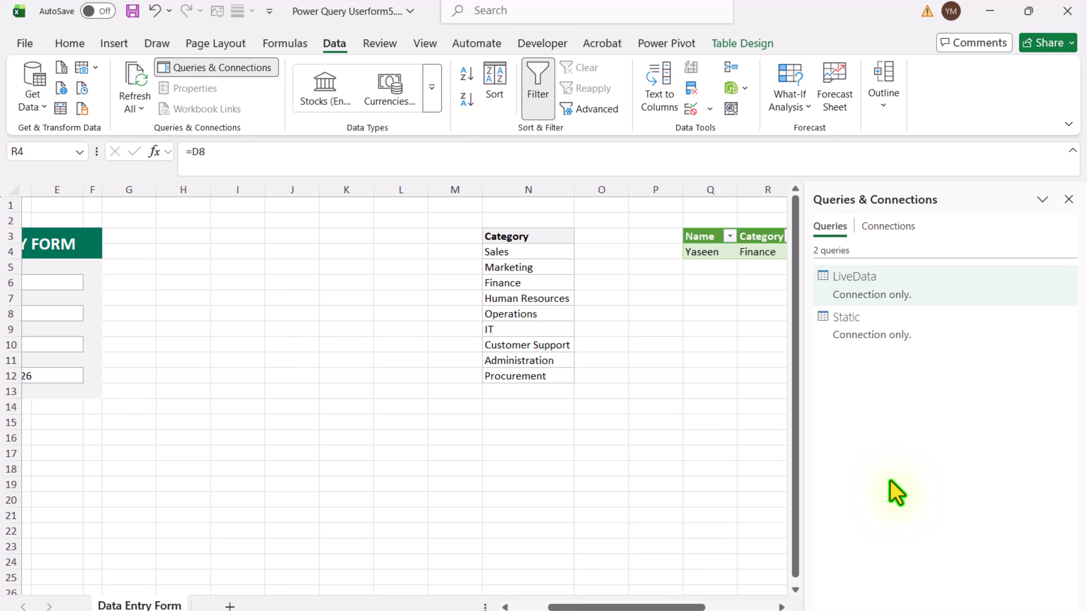
Step: Load the Static query as a table into the existing worksheet at cell H3 of Data Entry Form
{"action": "left_click", "coordinate": [858, 343]}
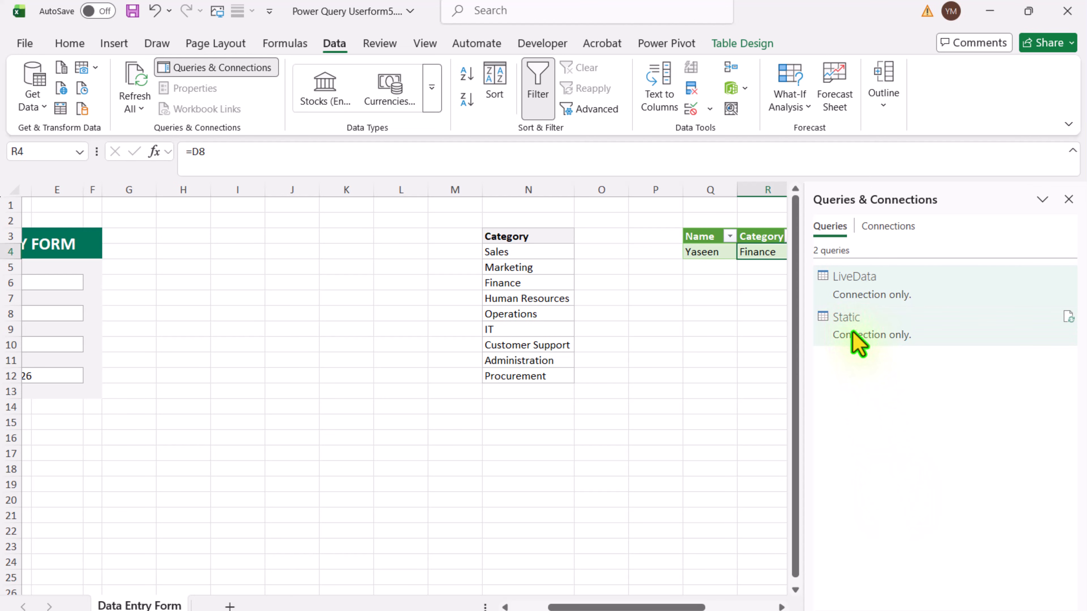
{"action": "right_click", "coordinate": [856, 339]}
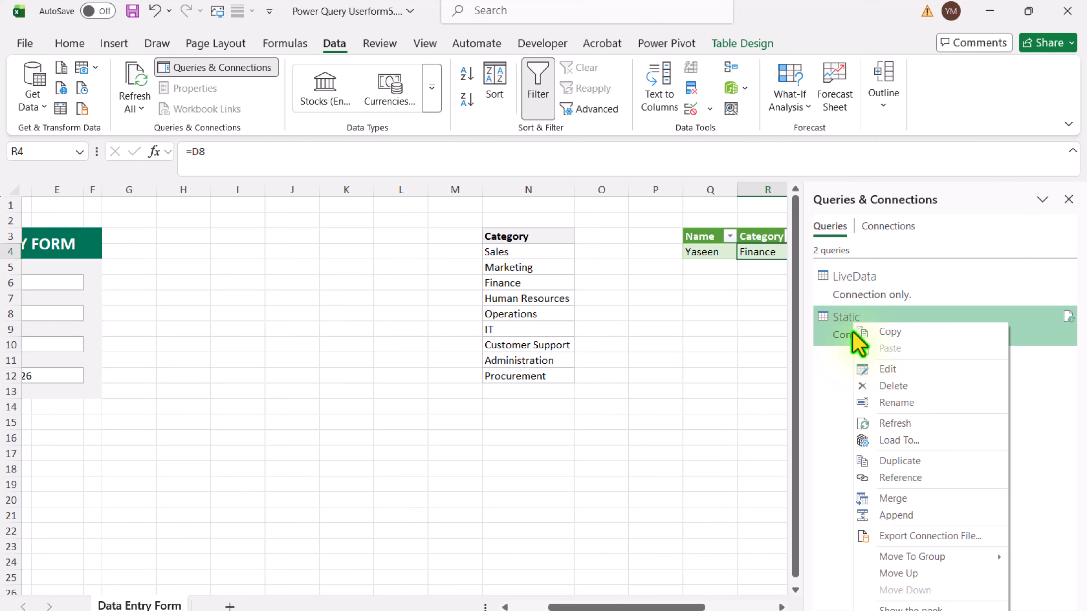
{"action": "left_click", "coordinate": [899, 441]}
{"action": "left_click", "coordinate": [829, 323]}
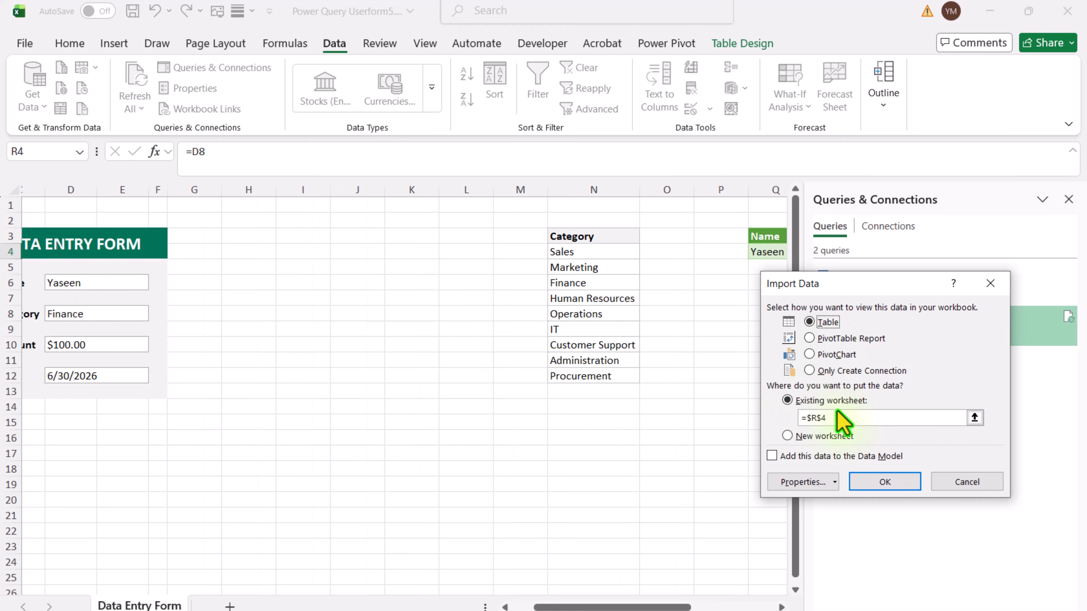
{"action": "left_click", "coordinate": [260, 237]}
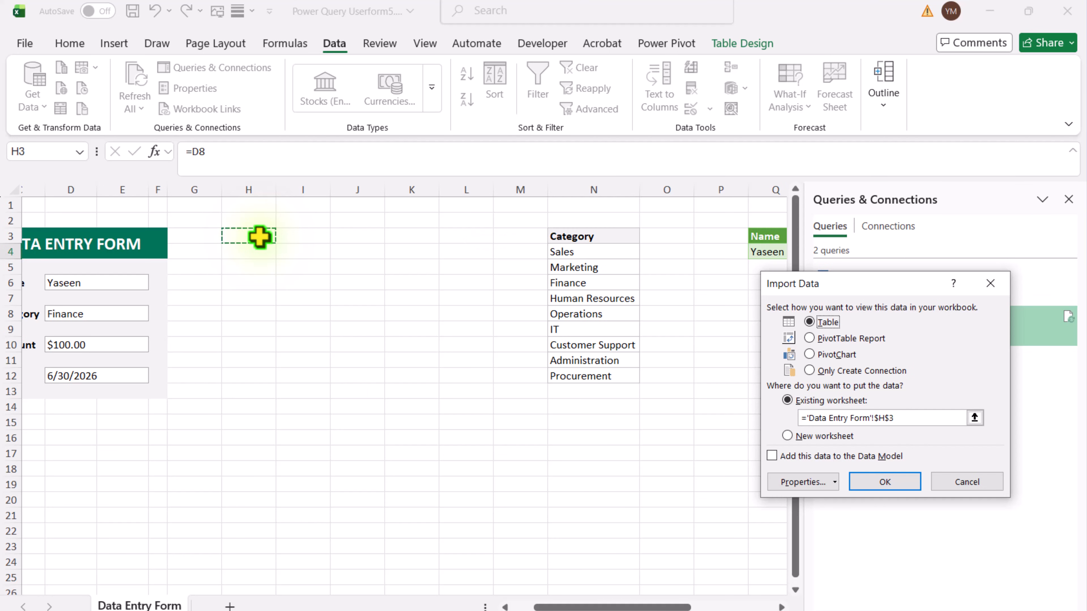
{"action": "left_click", "coordinate": [884, 483]}
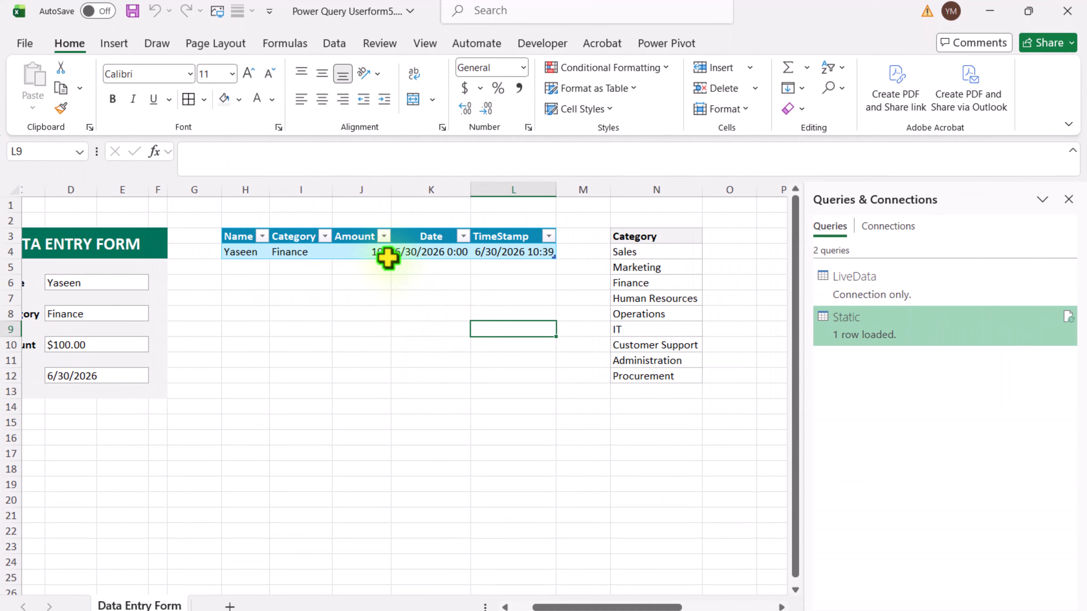
Step: Reopen the Static query for editing and make its Source step read the workbook table named Static
{"action": "left_click", "coordinate": [383, 252]}
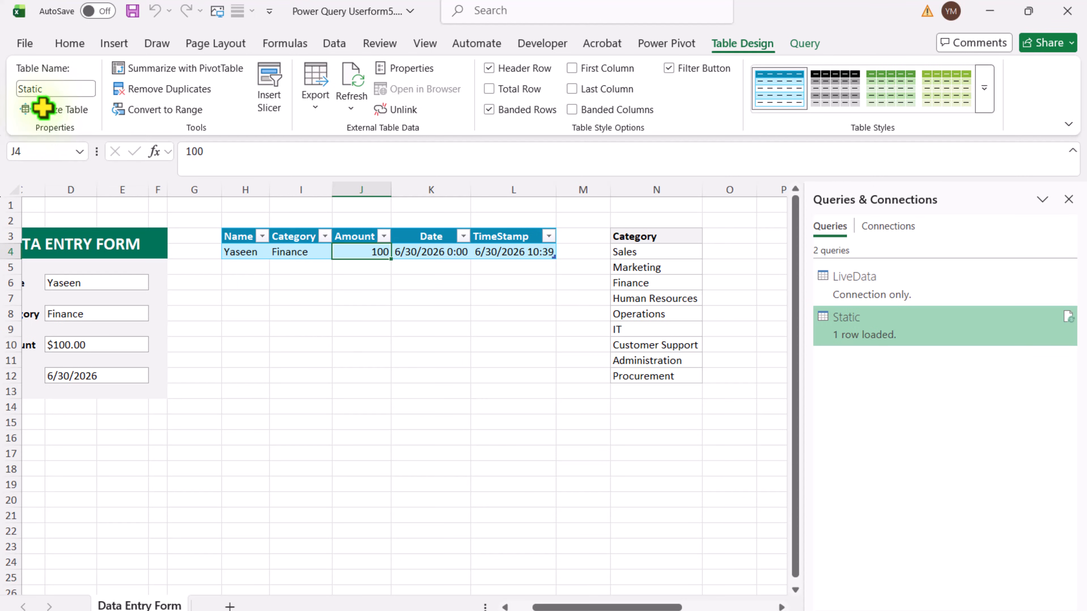
{"action": "left_click", "coordinate": [912, 334]}
{"action": "double_click", "coordinate": [911, 334]}
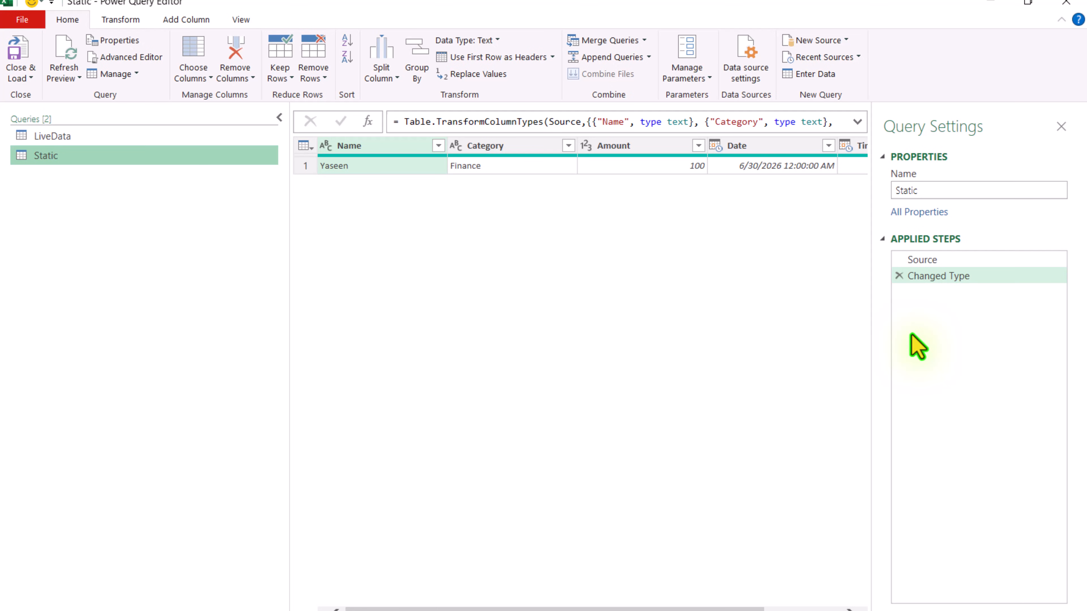
{"action": "left_click", "coordinate": [129, 138]}
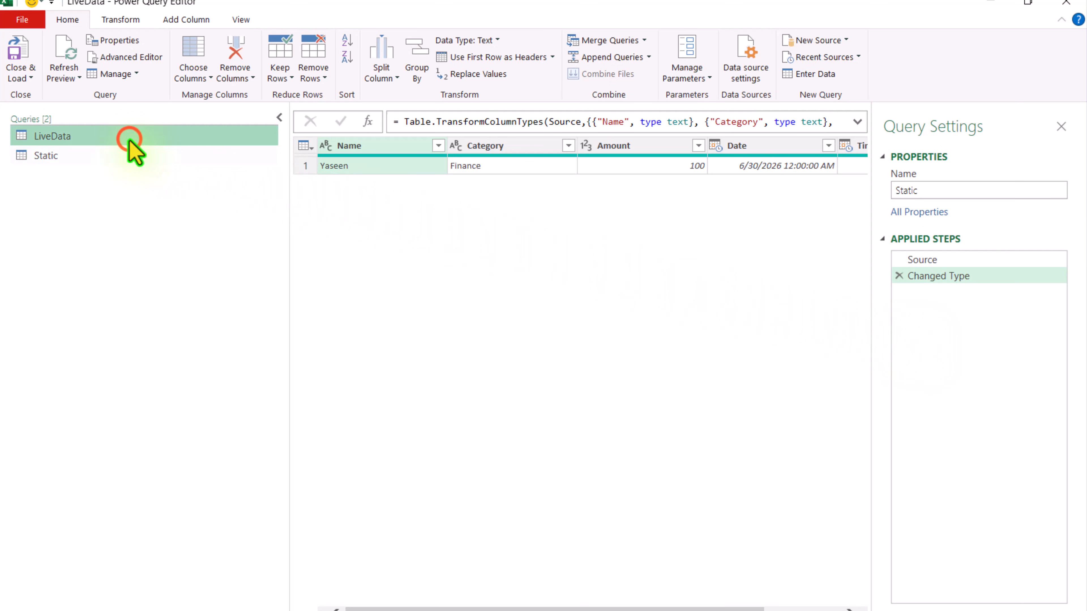
{"action": "left_click", "coordinate": [951, 260]}
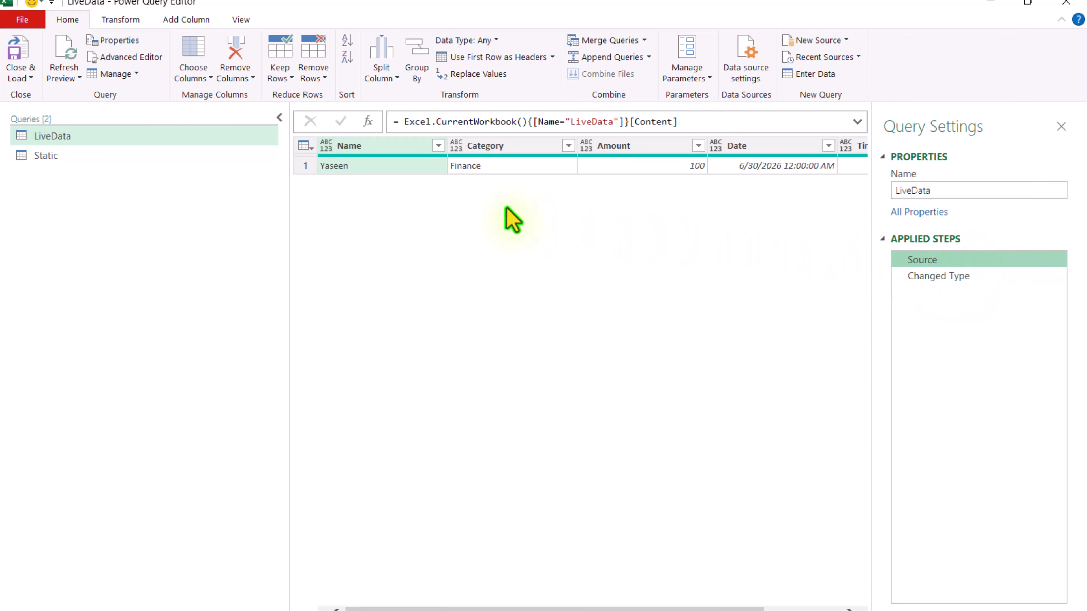
{"action": "left_click", "coordinate": [91, 156]}
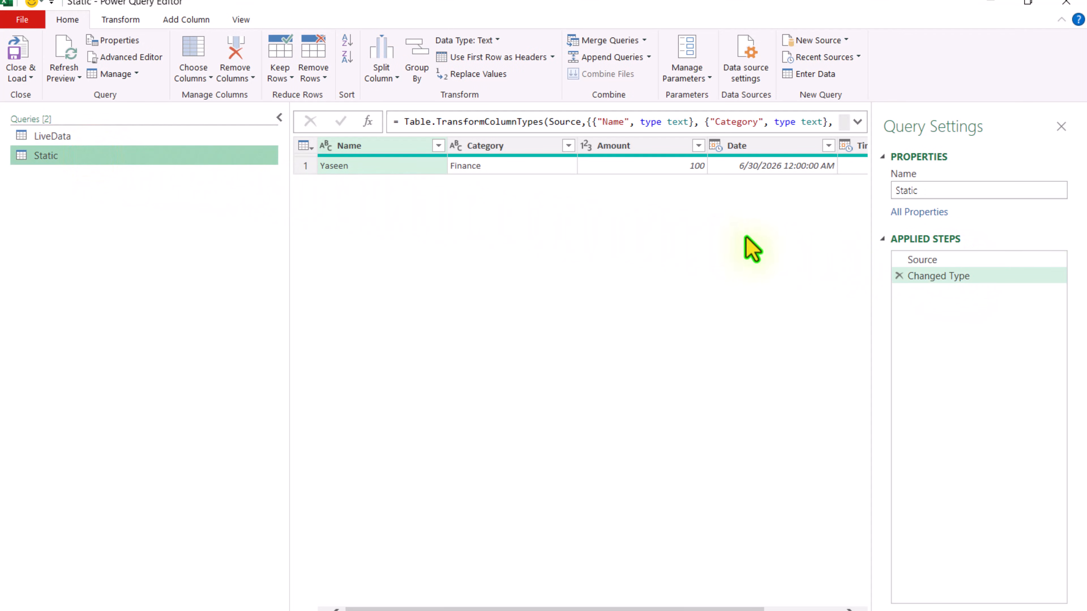
{"action": "left_click", "coordinate": [995, 263]}
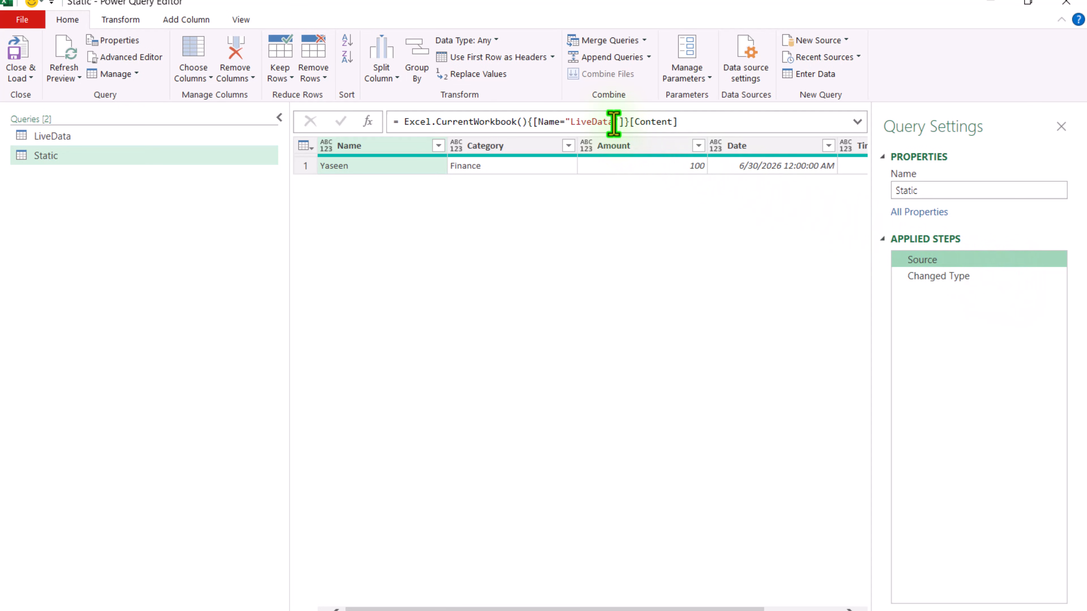
{"action": "left_click_drag", "start_coordinate": [614, 124], "coordinate": [570, 123]}
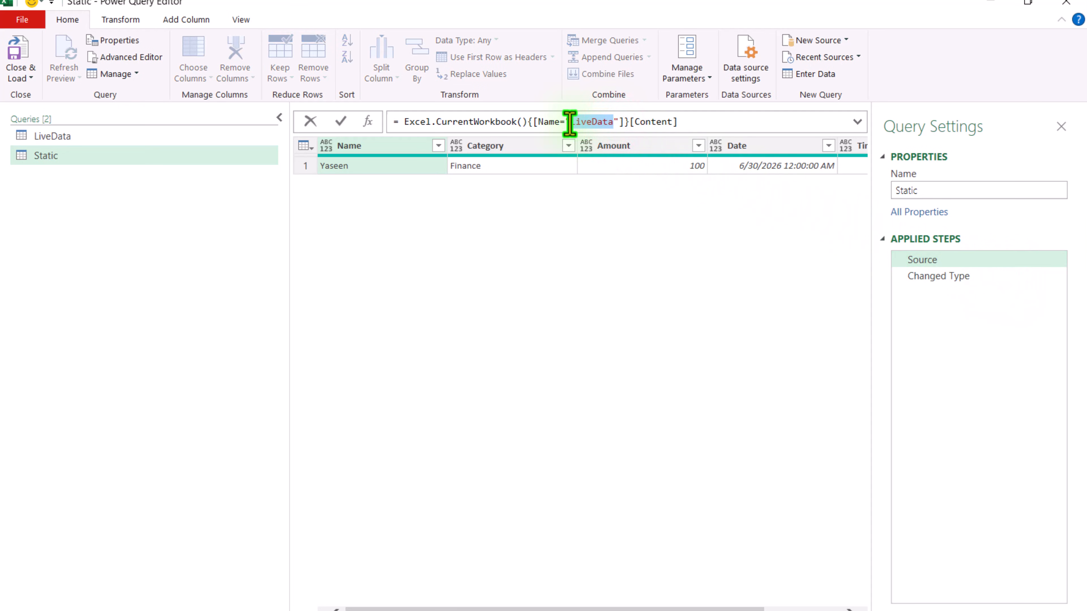
{"action": "type", "text": "Static"}
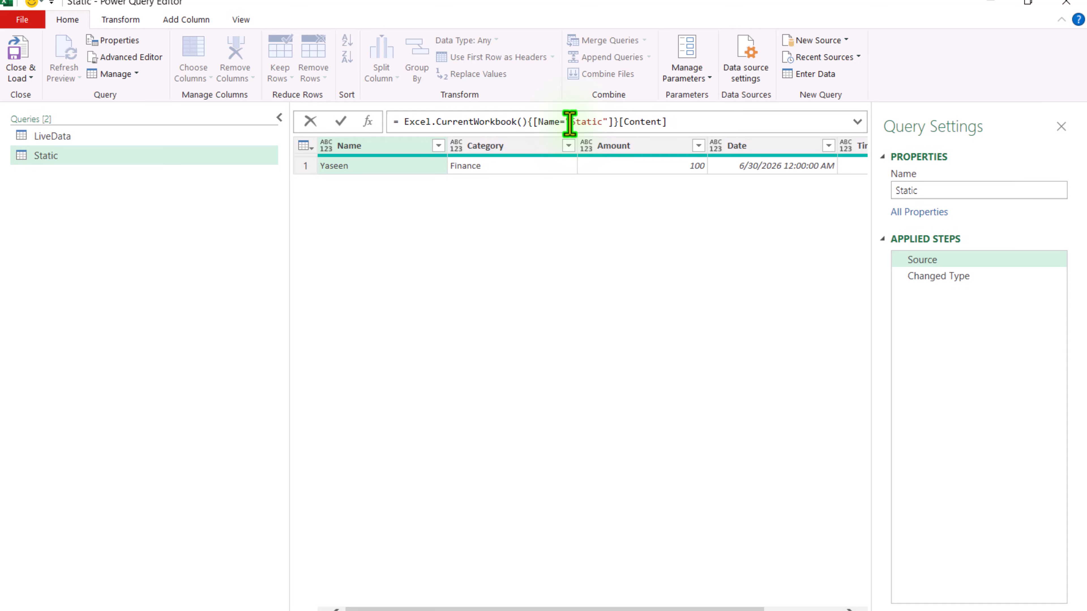
{"action": "key", "text": "Return"}
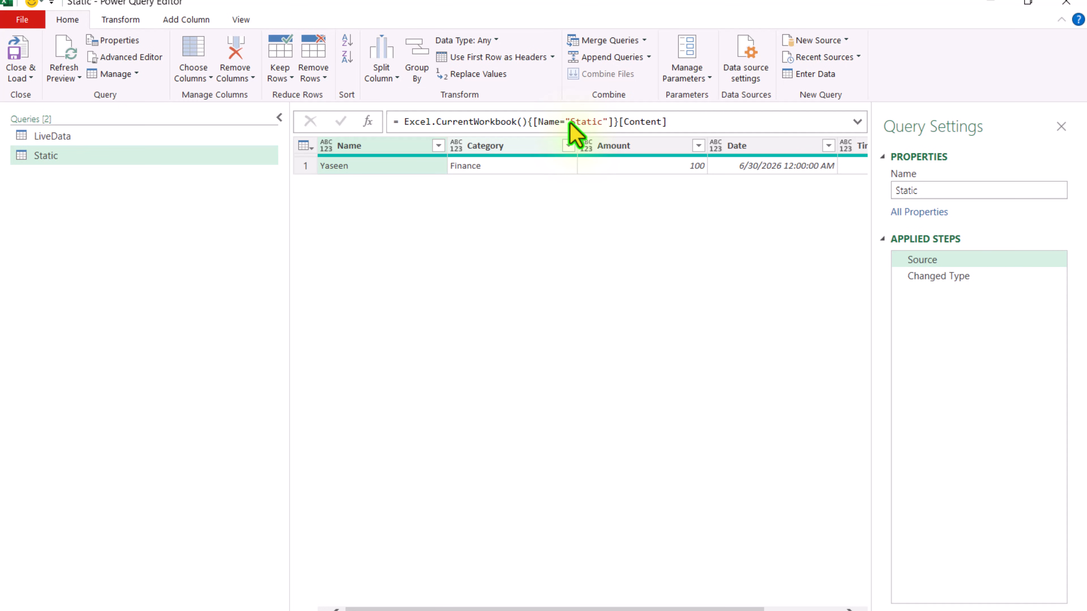
Step: Duplicate the Static query and rename the copy Current
{"action": "right_click", "coordinate": [68, 158]}
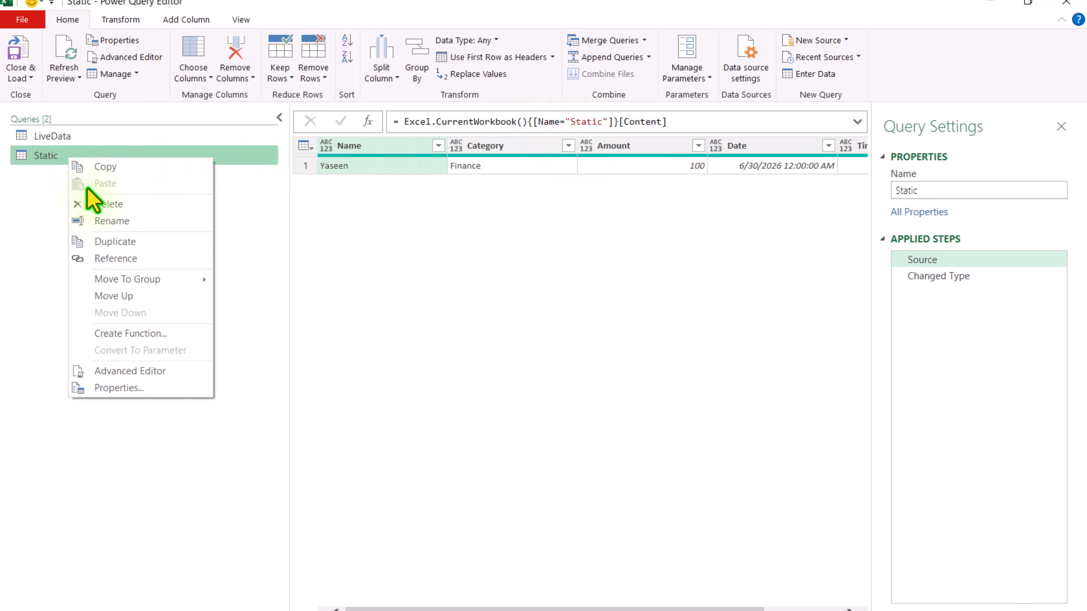
{"action": "left_click", "coordinate": [115, 241]}
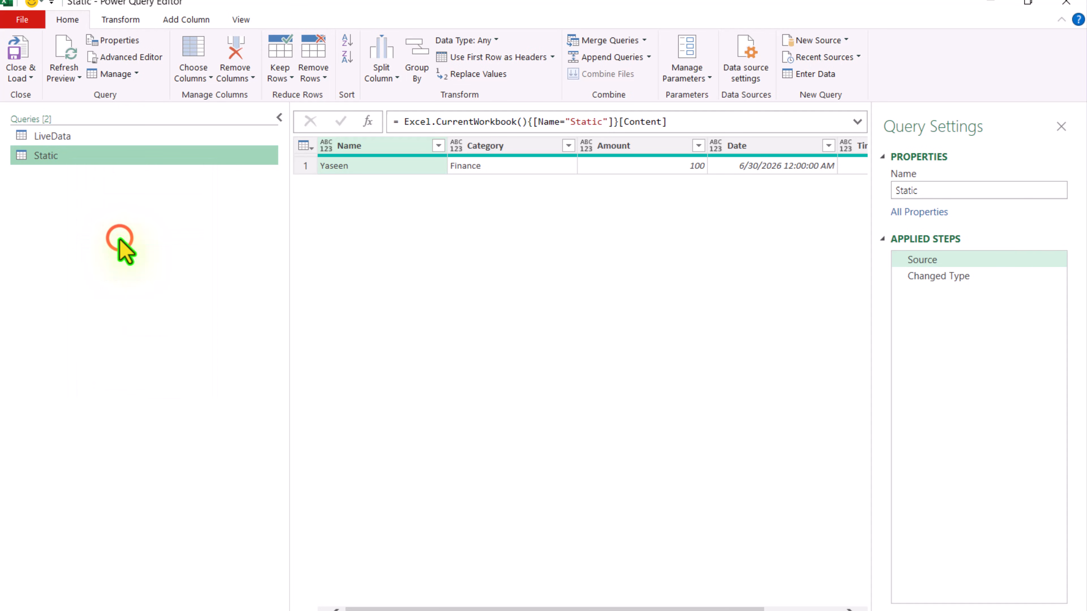
{"action": "right_click", "coordinate": [100, 176]}
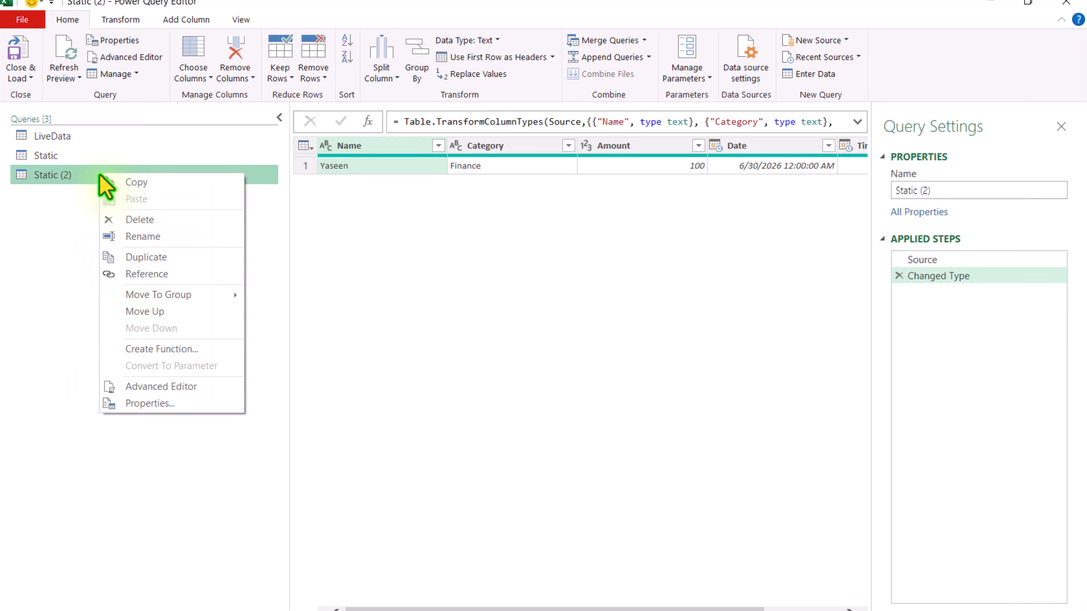
{"action": "left_click", "coordinate": [134, 233]}
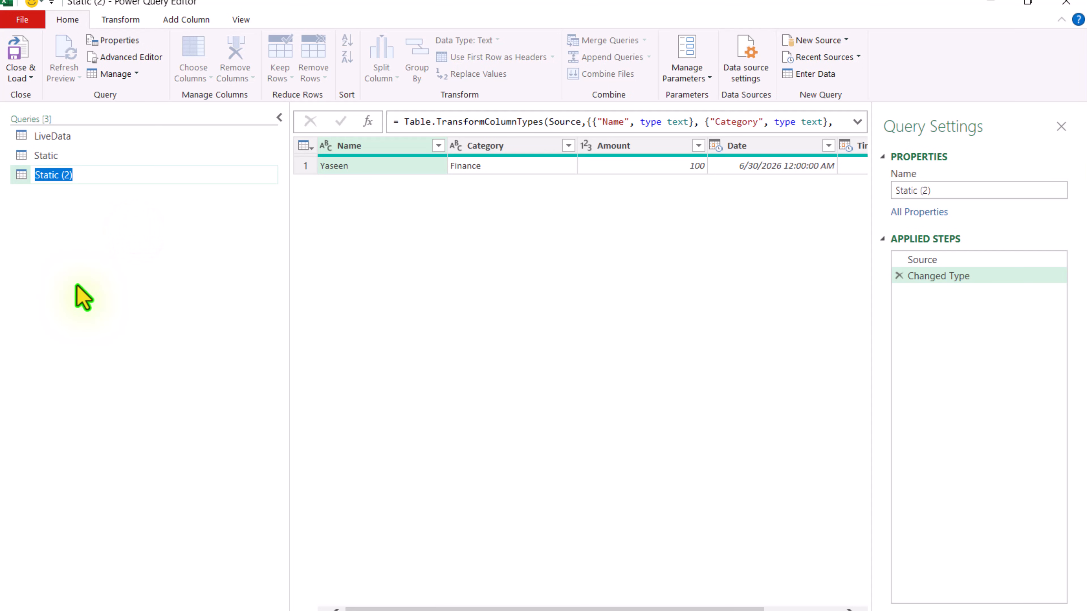
{"action": "type", "text": "Current"}
{"action": "key", "text": "Return"}
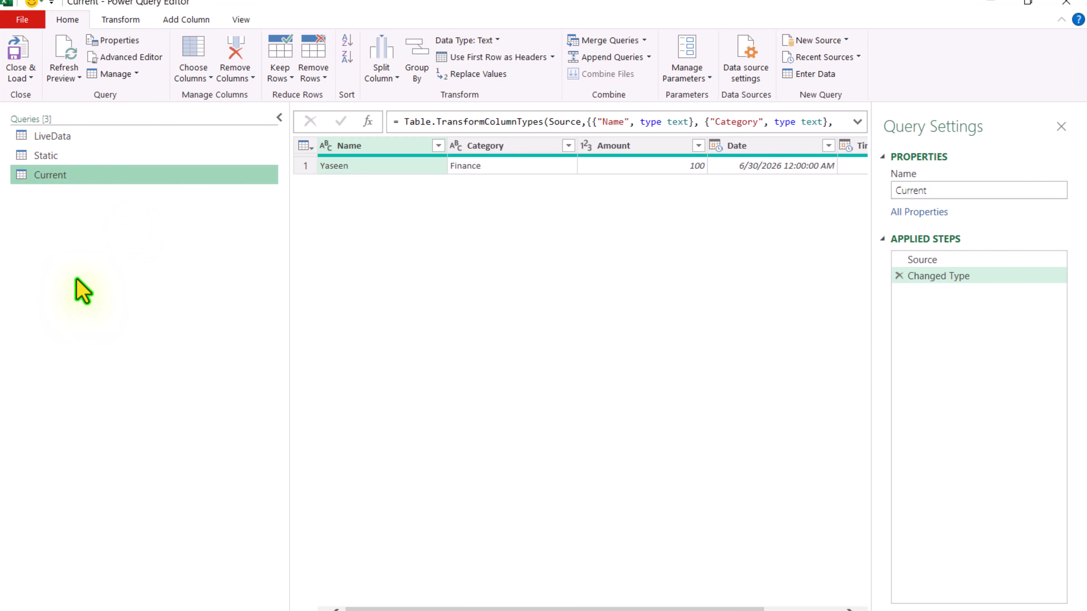
Step: Merge the LiveData query with Current on the TimeStamp column using a left outer join, and remove the resulting Current column
{"action": "left_click", "coordinate": [68, 141]}
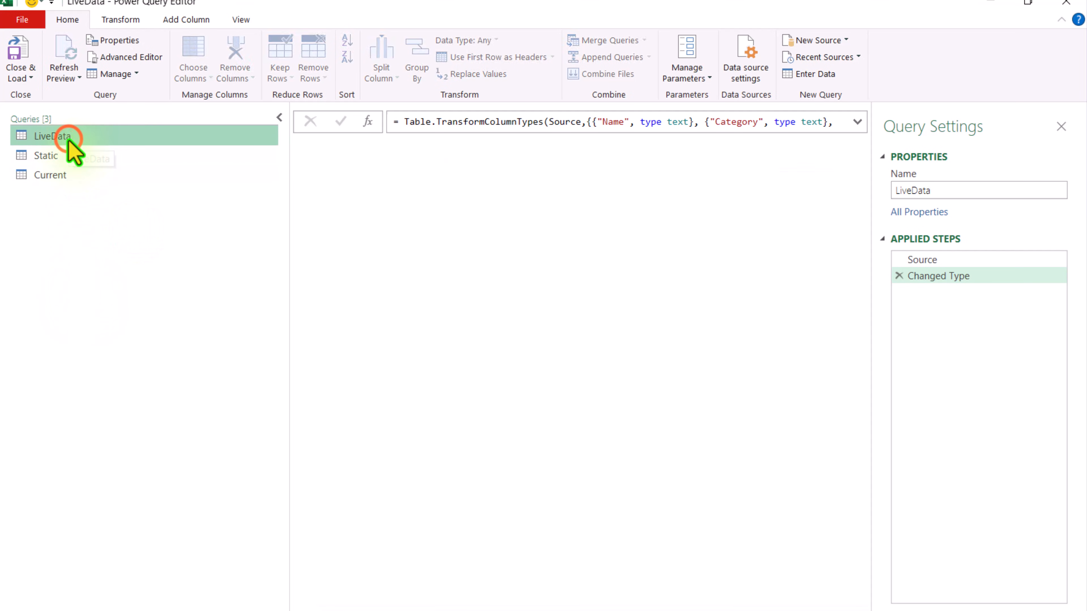
{"action": "left_click", "coordinate": [609, 41]}
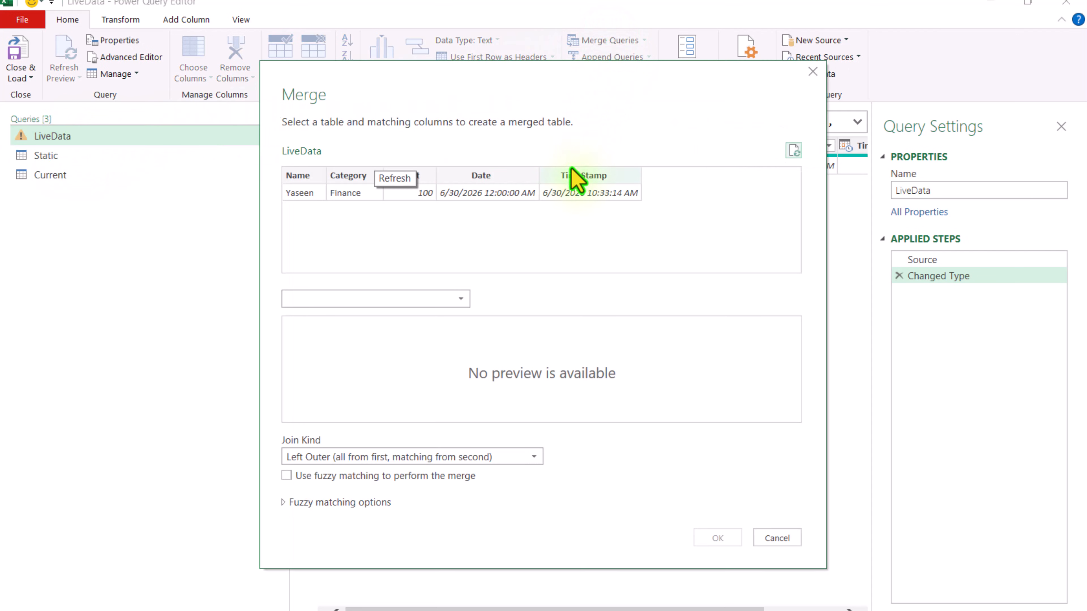
{"action": "left_click", "coordinate": [573, 179]}
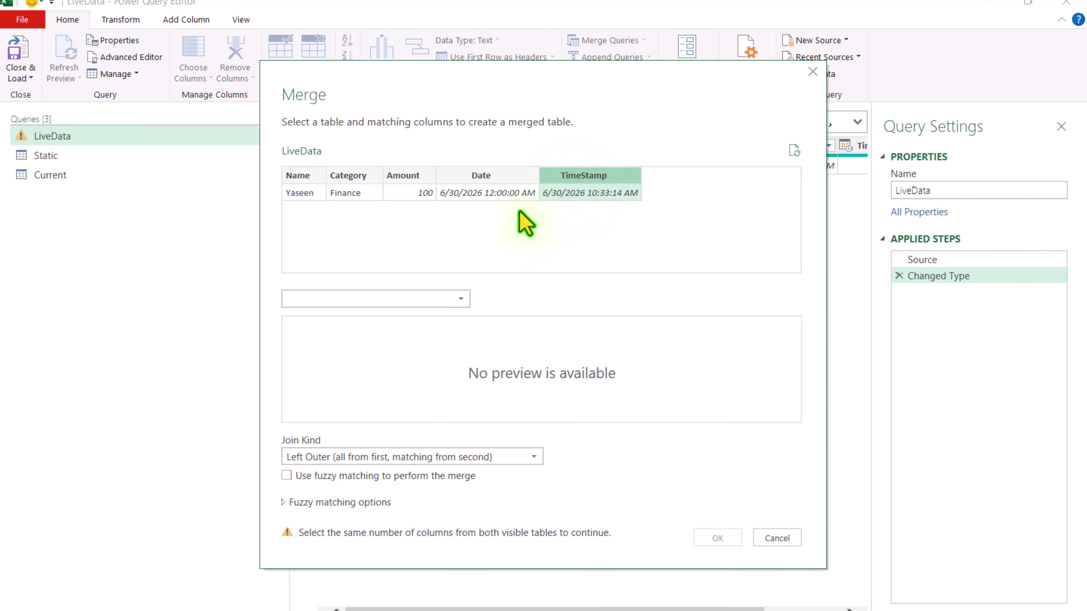
{"action": "left_click", "coordinate": [399, 299]}
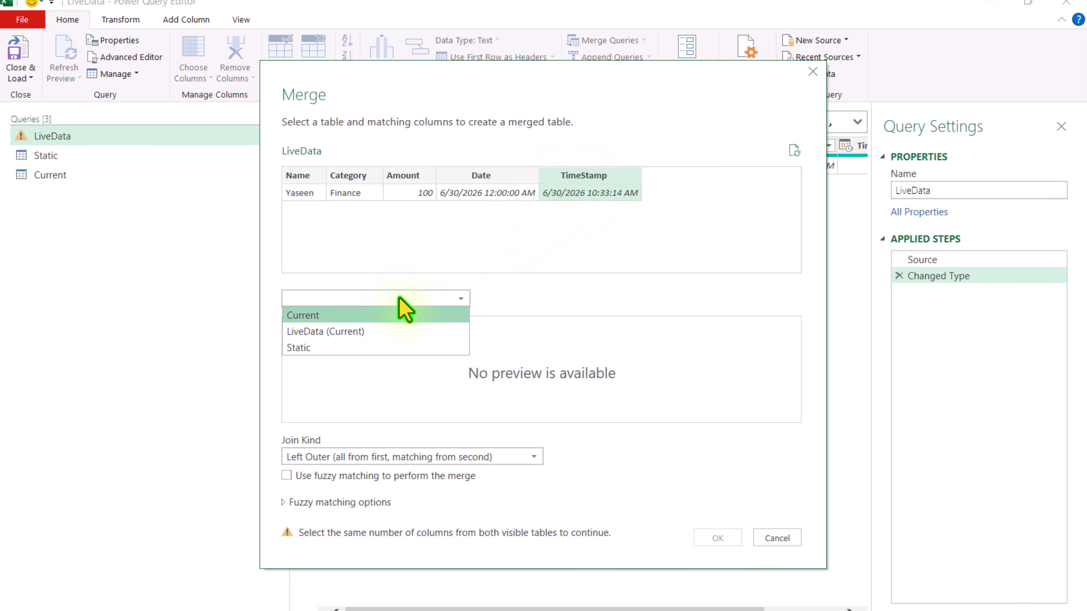
{"action": "left_click", "coordinate": [386, 315]}
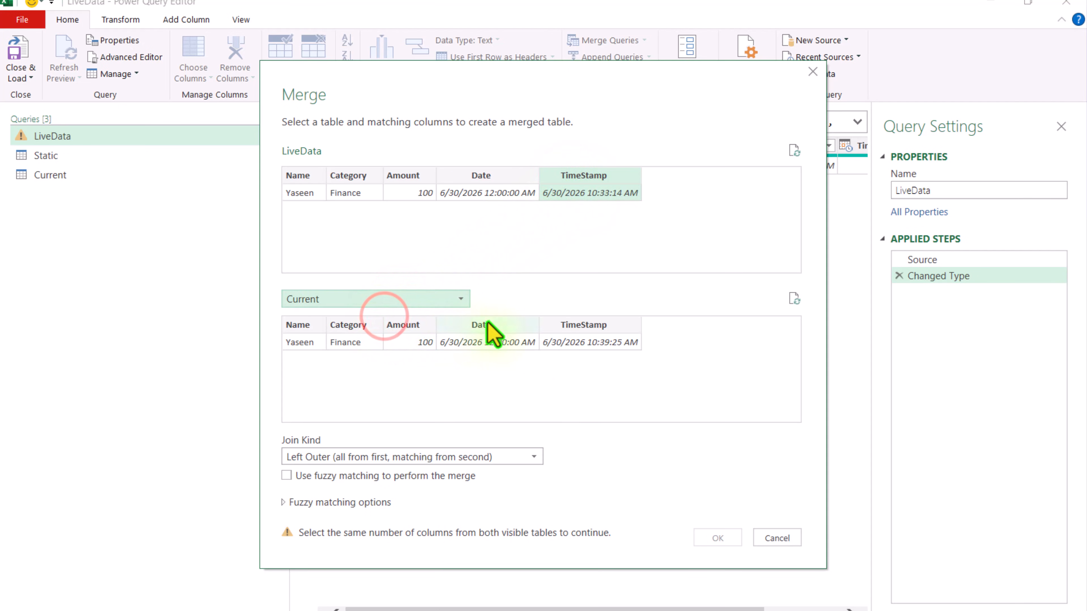
{"action": "left_click", "coordinate": [568, 327]}
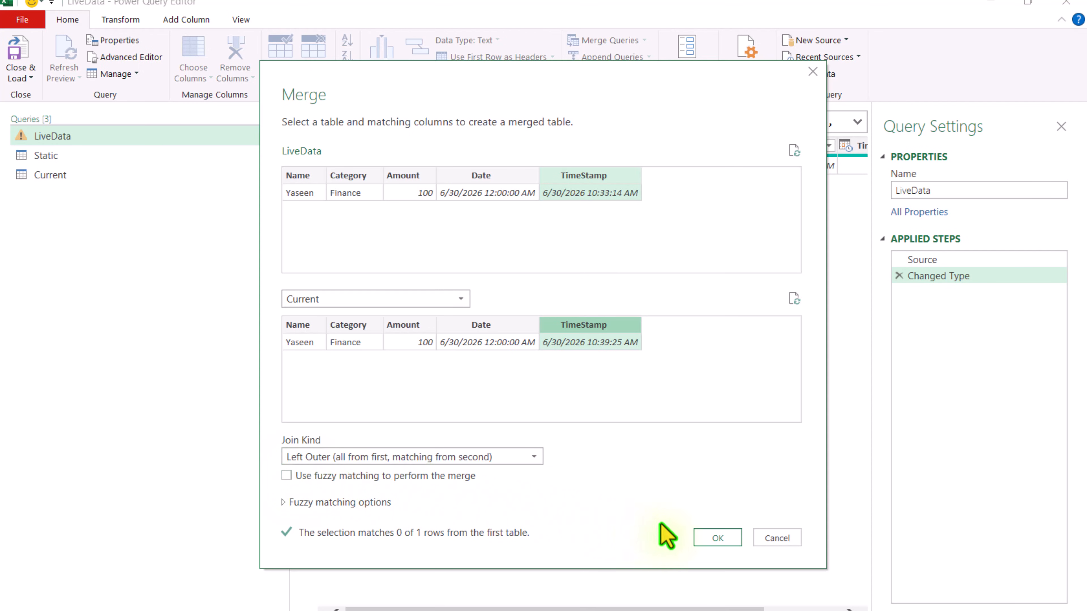
{"action": "left_click", "coordinate": [704, 535]}
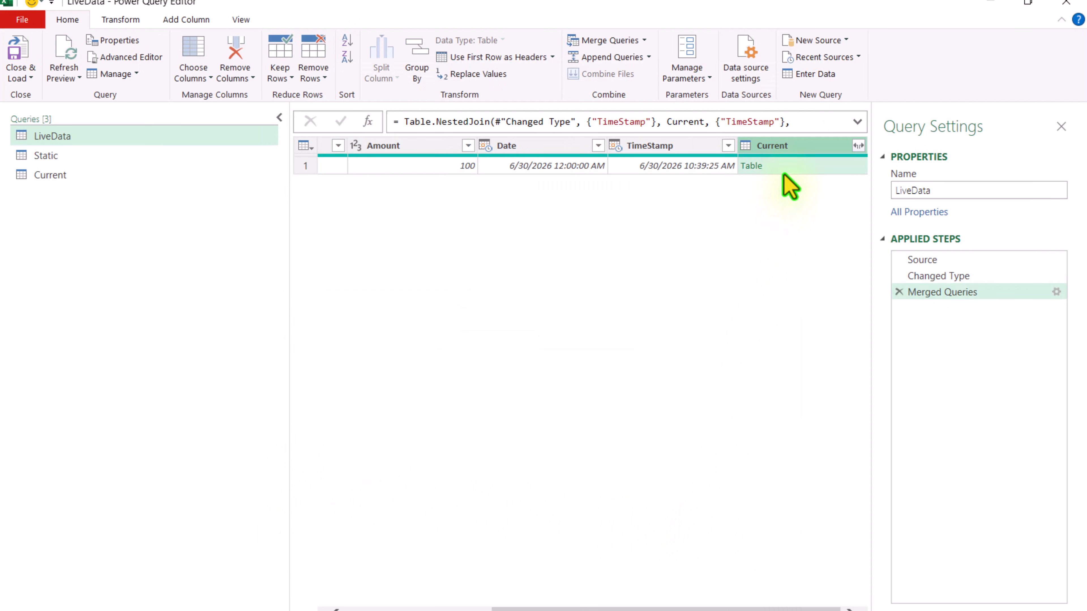
{"action": "right_click", "coordinate": [790, 151]}
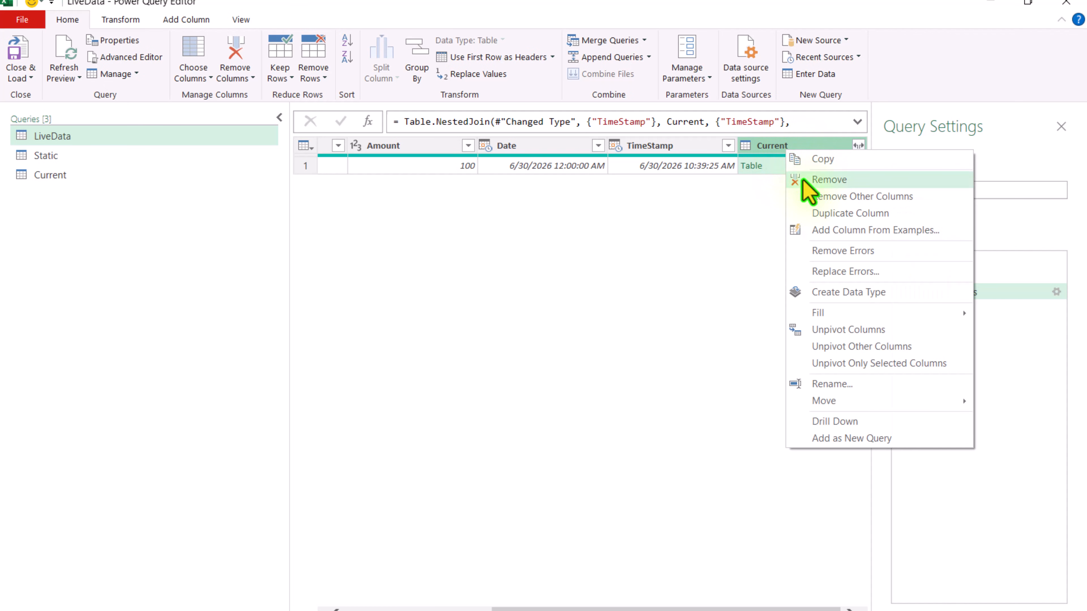
{"action": "left_click", "coordinate": [805, 181]}
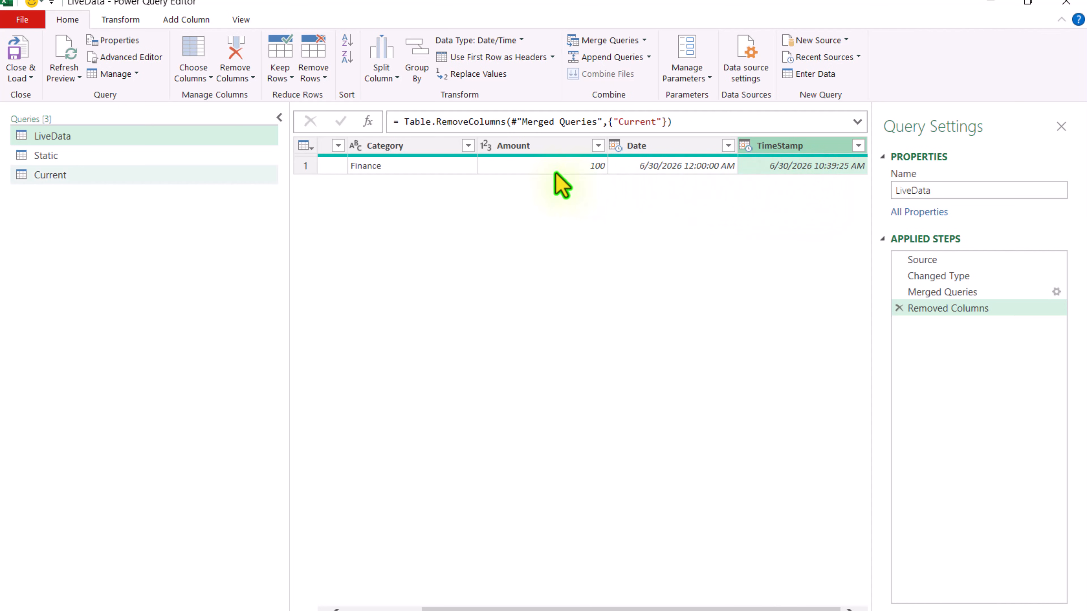
Step: Change the Source step of the Static query to the formula = Current & LiveData
{"action": "left_click", "coordinate": [80, 157]}
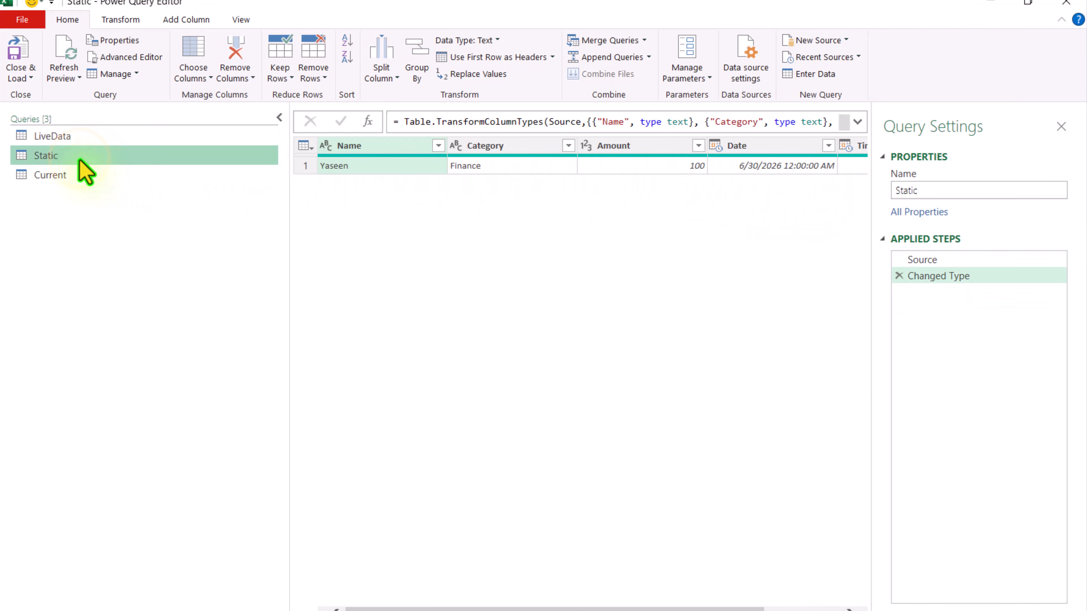
{"action": "left_click", "coordinate": [920, 260]}
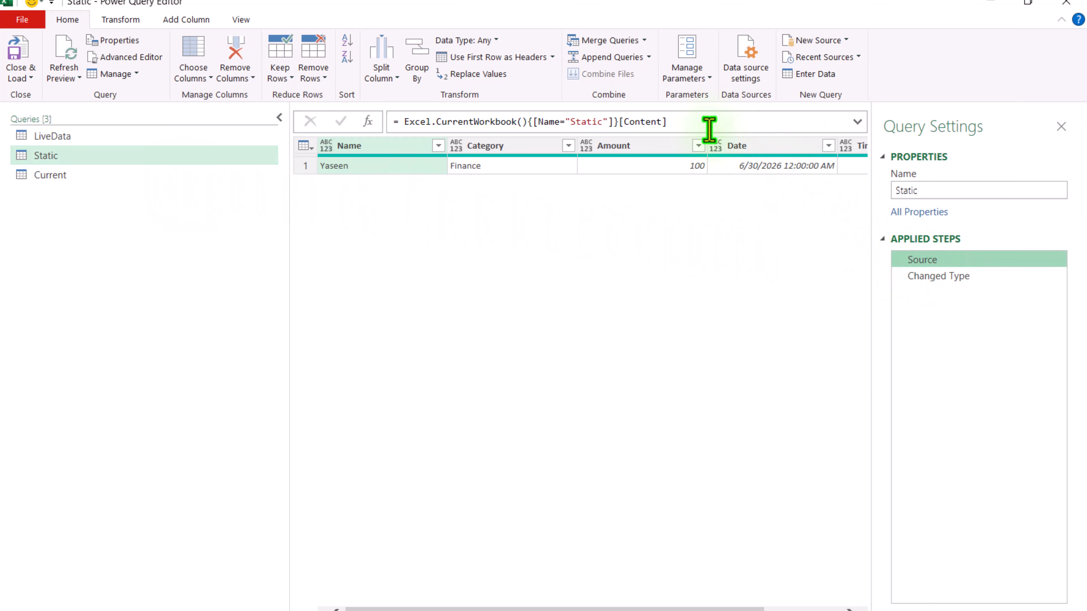
{"action": "left_click_drag", "start_coordinate": [694, 121], "coordinate": [369, 108]}
{"action": "key", "text": "BackSpace"}
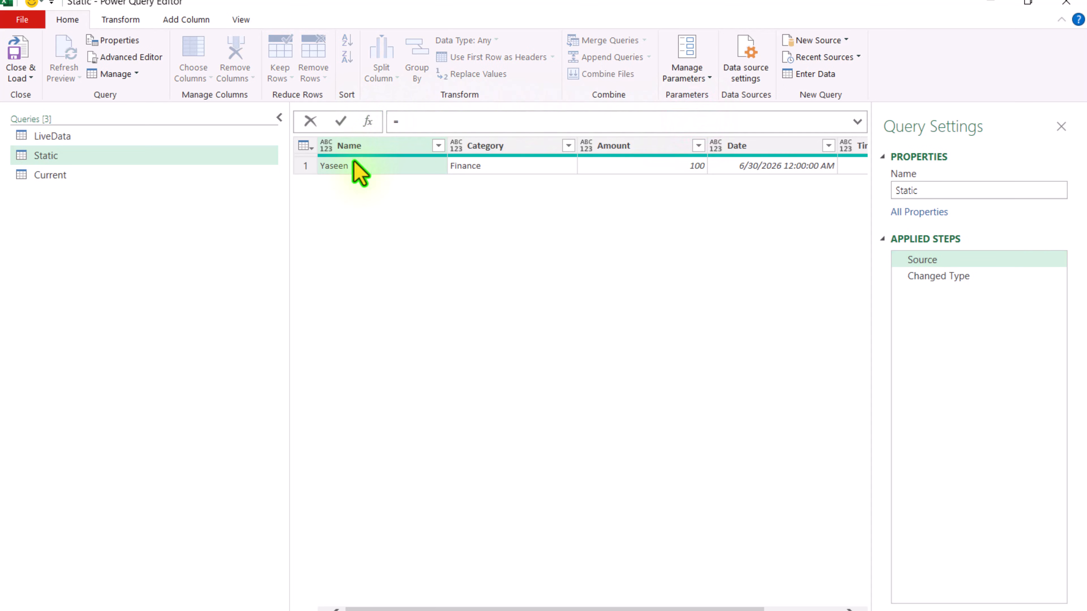
{"action": "type", "text": "=Current"}
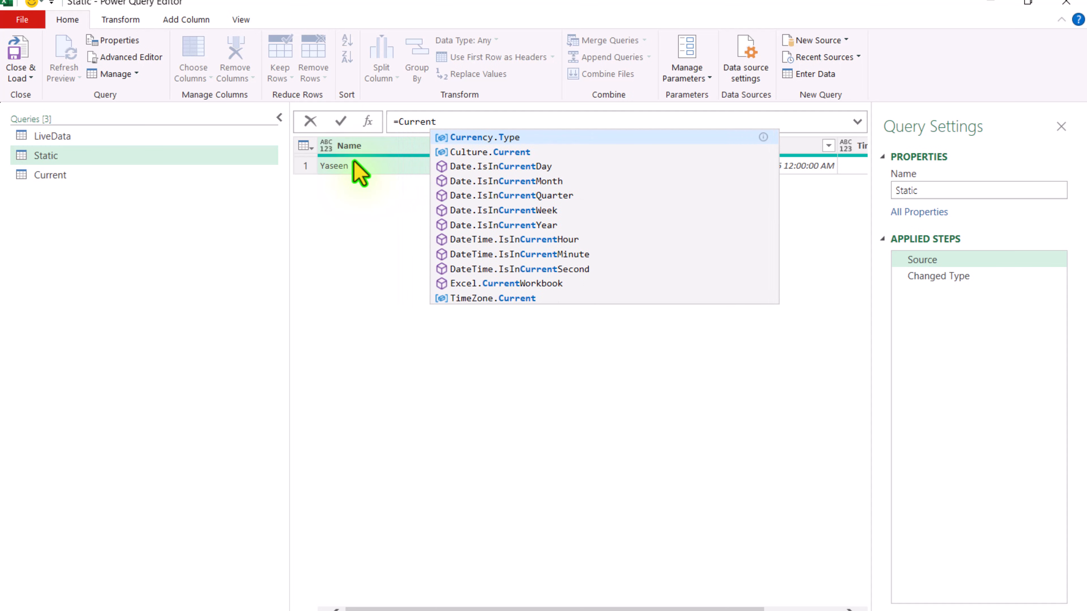
{"action": "key", "text": "Escape"}
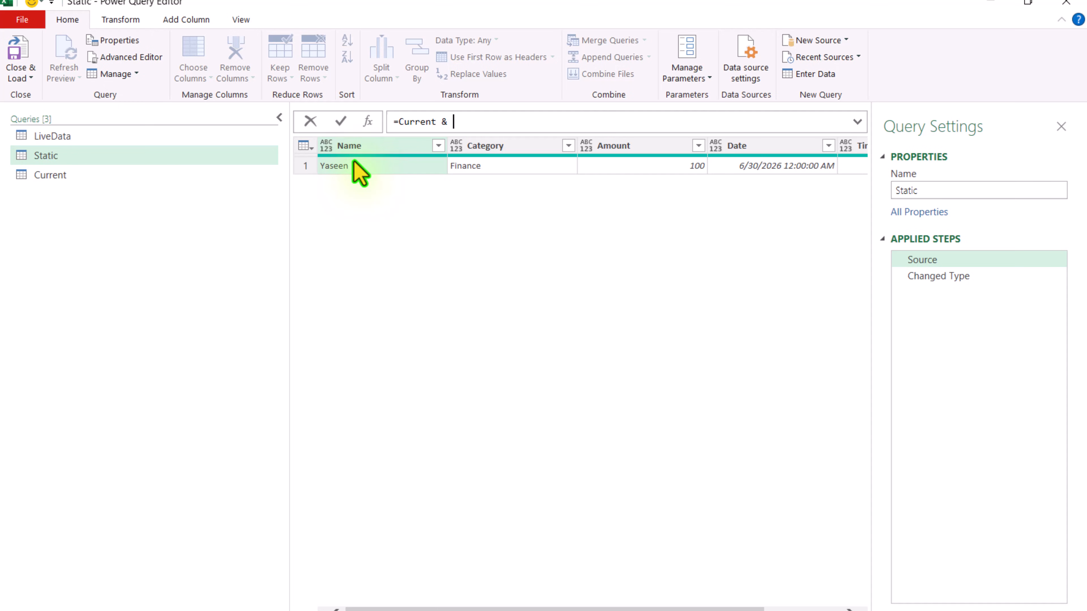
{"action": "type", "text": "& Li"}
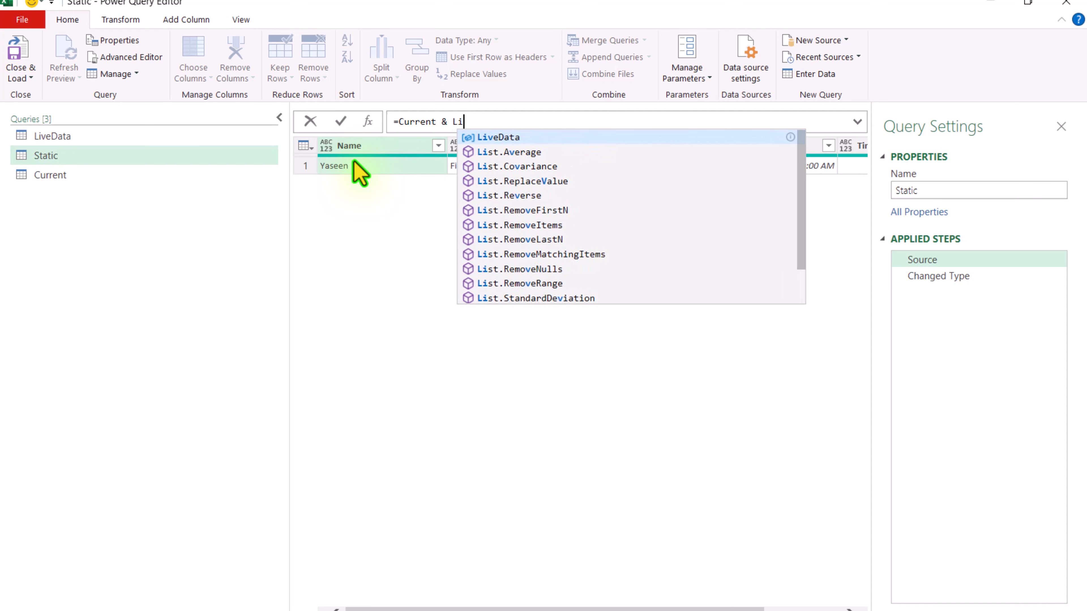
{"action": "type", "text": "veData"}
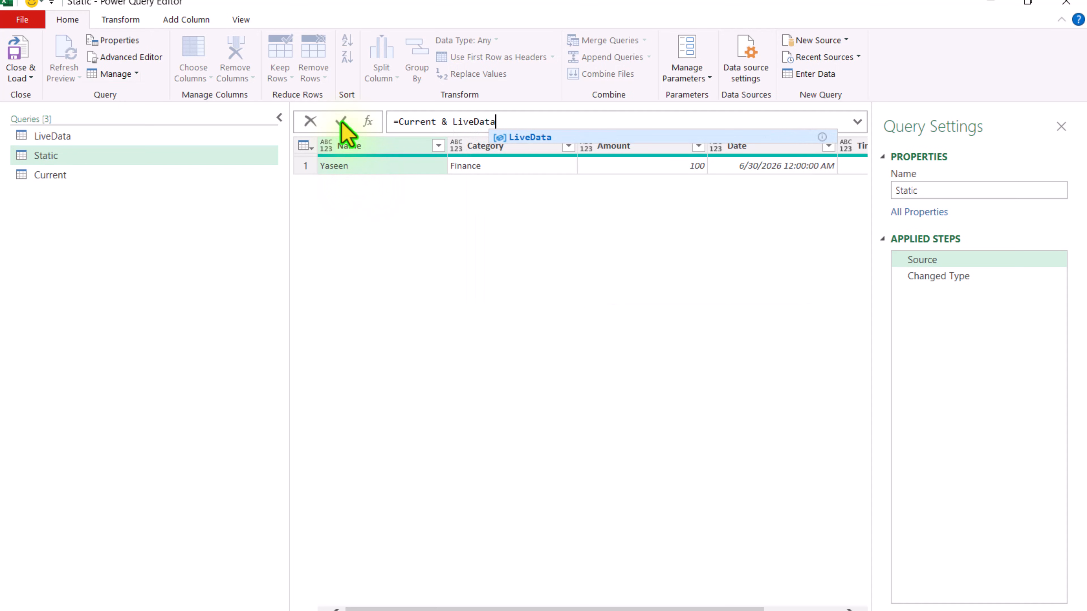
{"action": "left_click", "coordinate": [341, 122]}
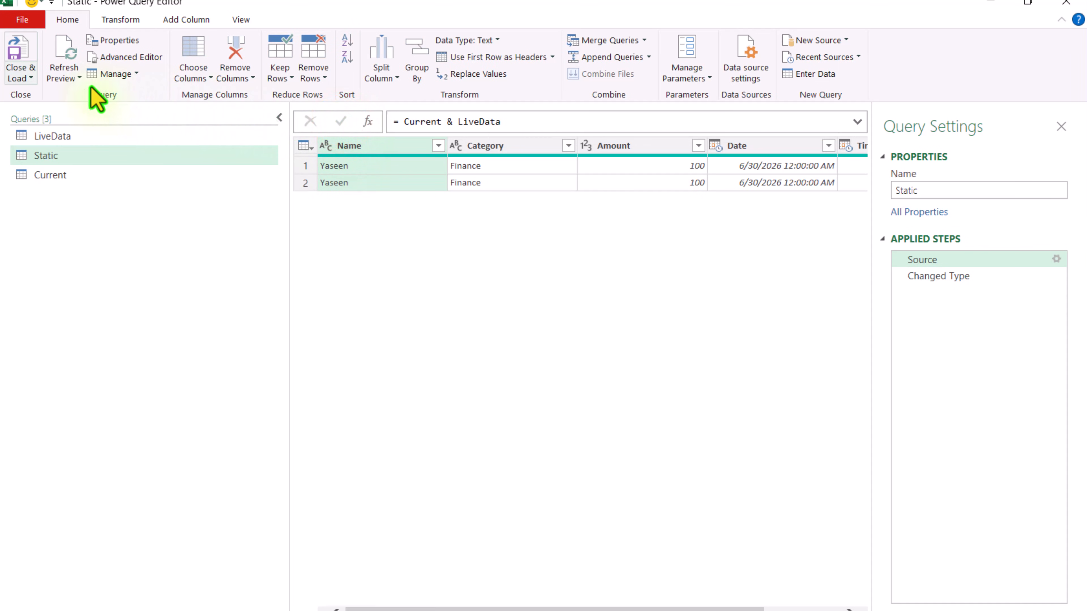
Step: Close the query editor and load the new Current query as a connection only
{"action": "left_click", "coordinate": [30, 80]}
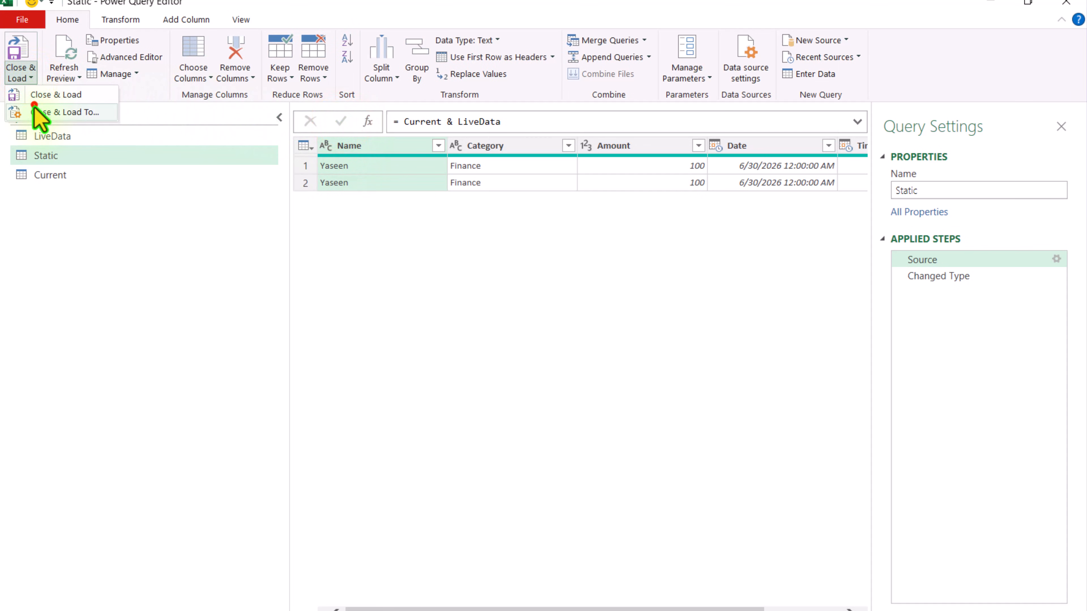
{"action": "left_click", "coordinate": [35, 100]}
{"action": "left_click_drag", "start_coordinate": [861, 283], "coordinate": [473, 247]}
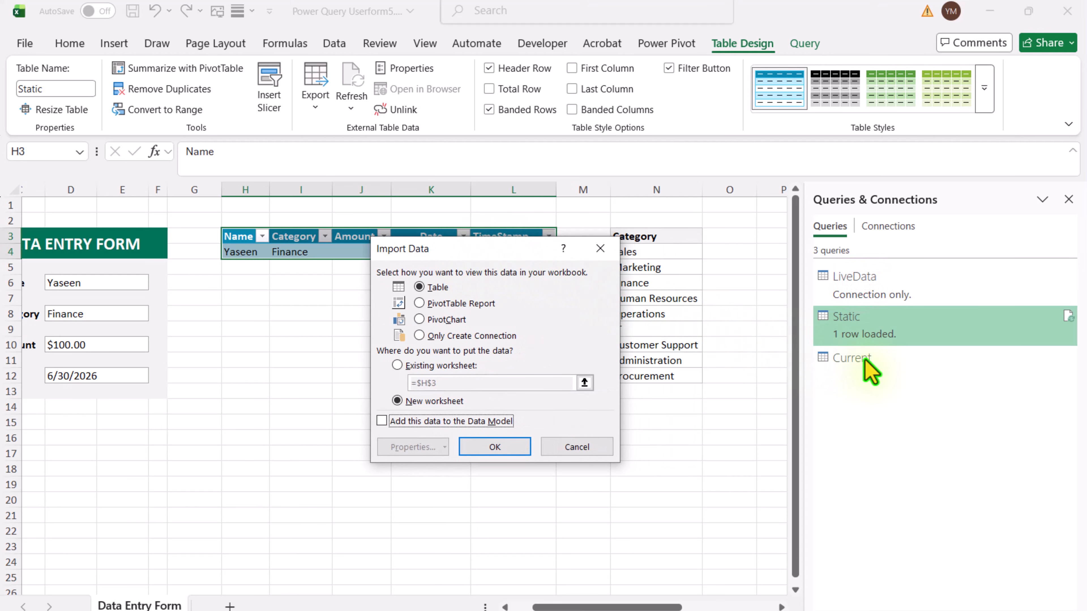
{"action": "left_click", "coordinate": [497, 337]}
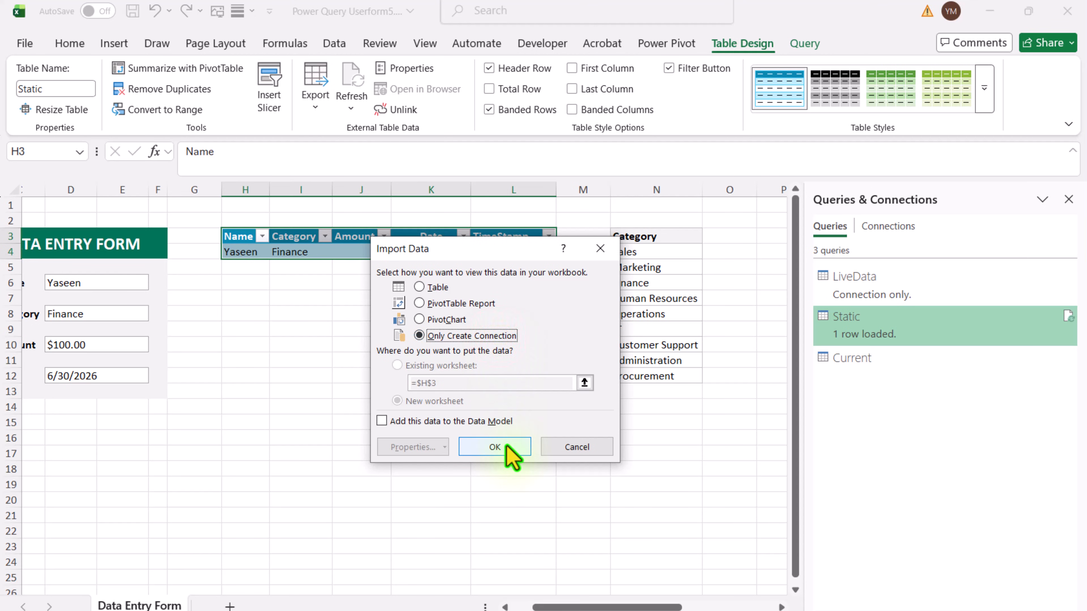
{"action": "left_click", "coordinate": [495, 447]}
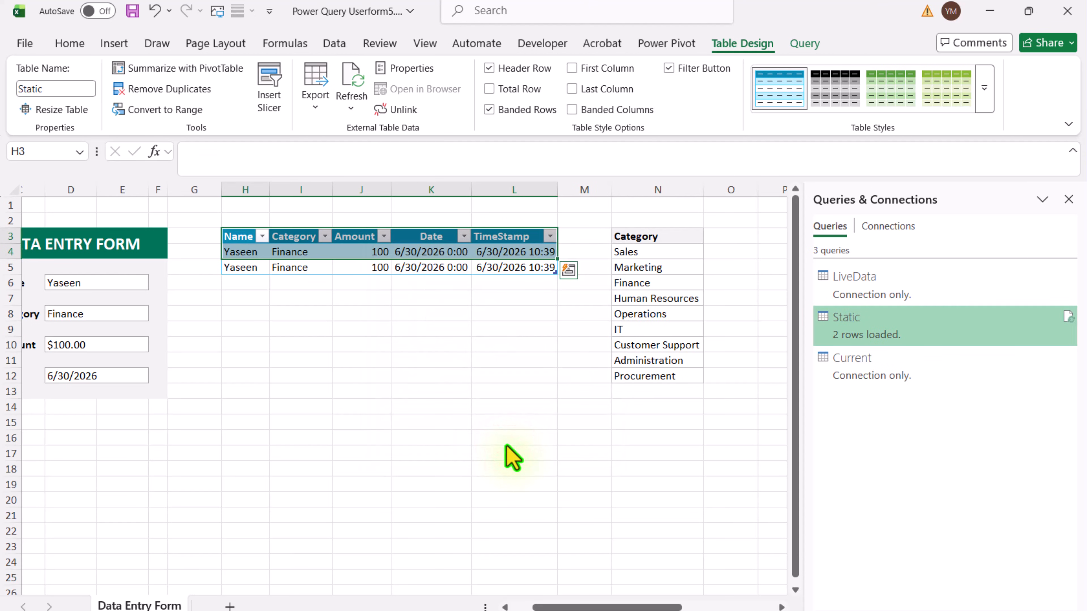
Step: Close the Queries & Connections pane and turn off the worksheet gridlines
{"action": "left_click", "coordinate": [1068, 199]}
{"action": "left_click", "coordinate": [423, 45]}
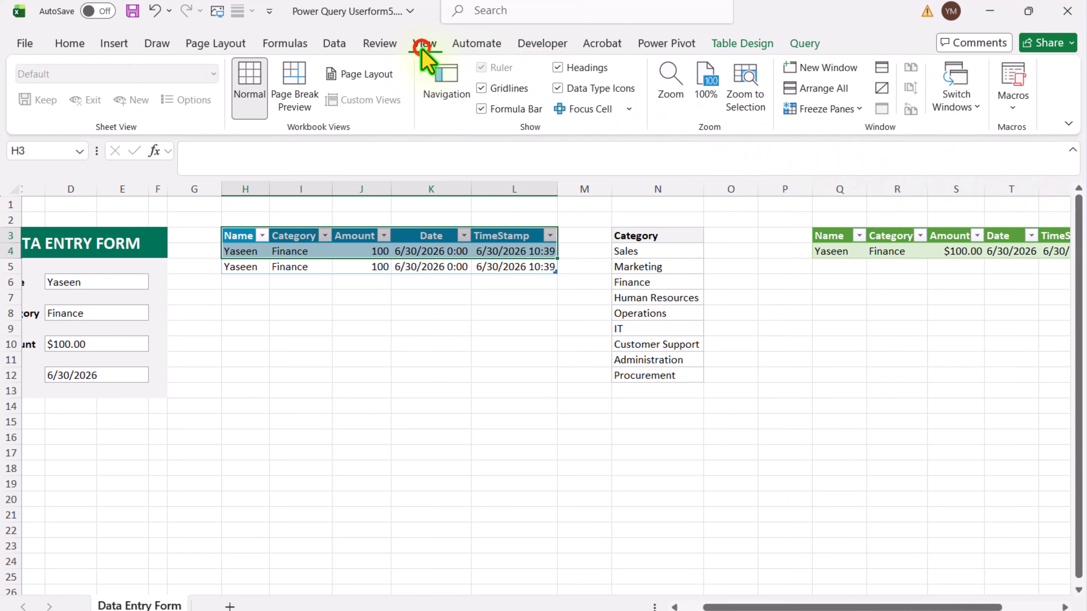
{"action": "left_click", "coordinate": [482, 89]}
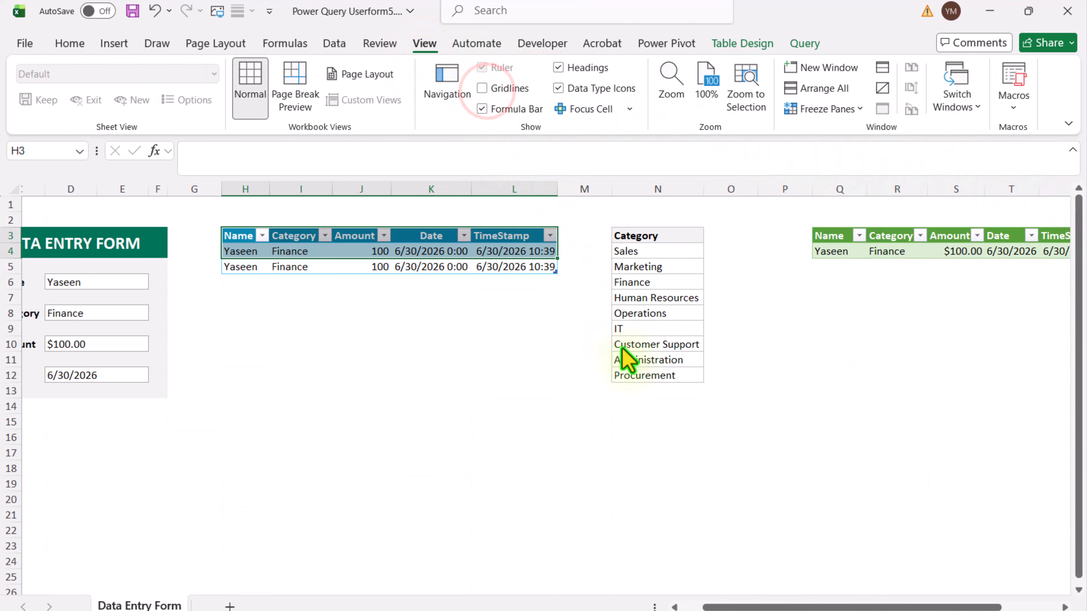
Step: Fill in the form with a new person's name, category Administration and amount 150, and refresh all queries
{"action": "left_click_drag", "start_coordinate": [746, 607], "coordinate": [726, 607]}
{"action": "left_click", "coordinate": [205, 281]}
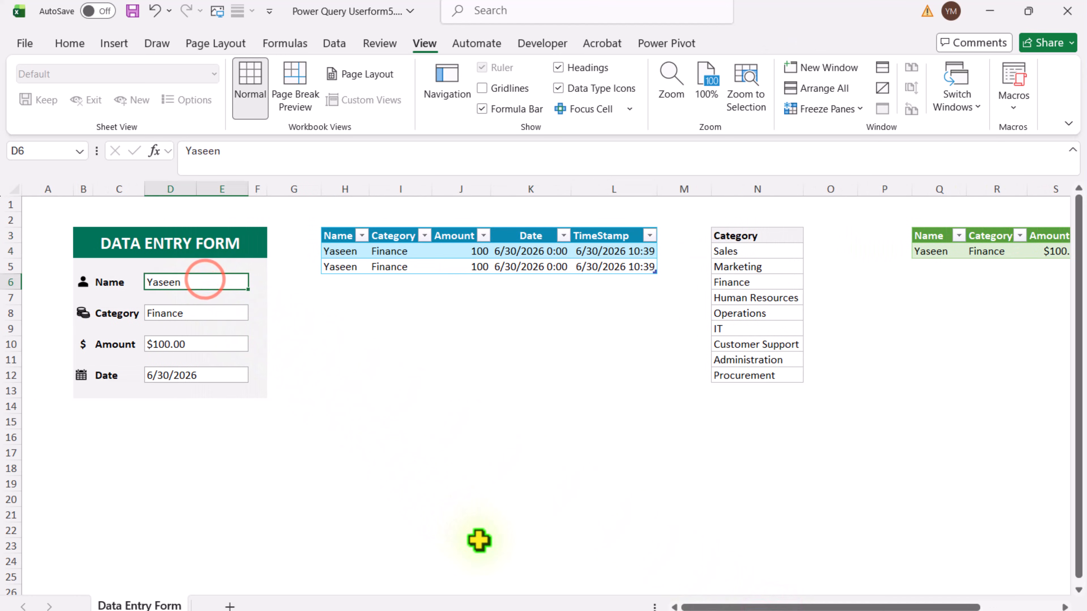
{"action": "type", "text": "Haroon"}
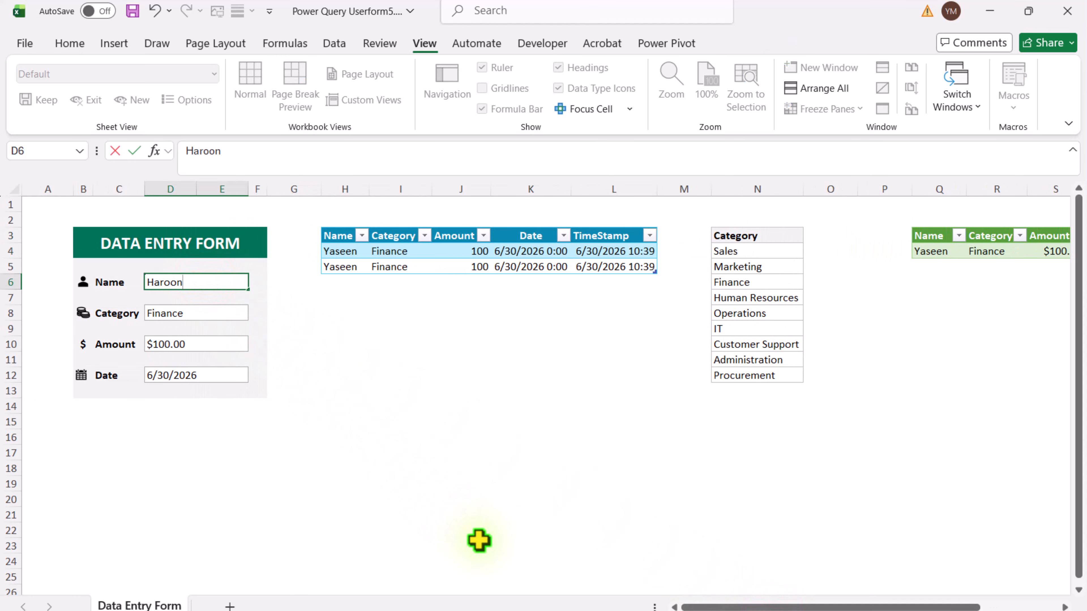
{"action": "key", "text": "Return"}
{"action": "left_click", "coordinate": [223, 315]}
{"action": "left_click", "coordinate": [256, 317]}
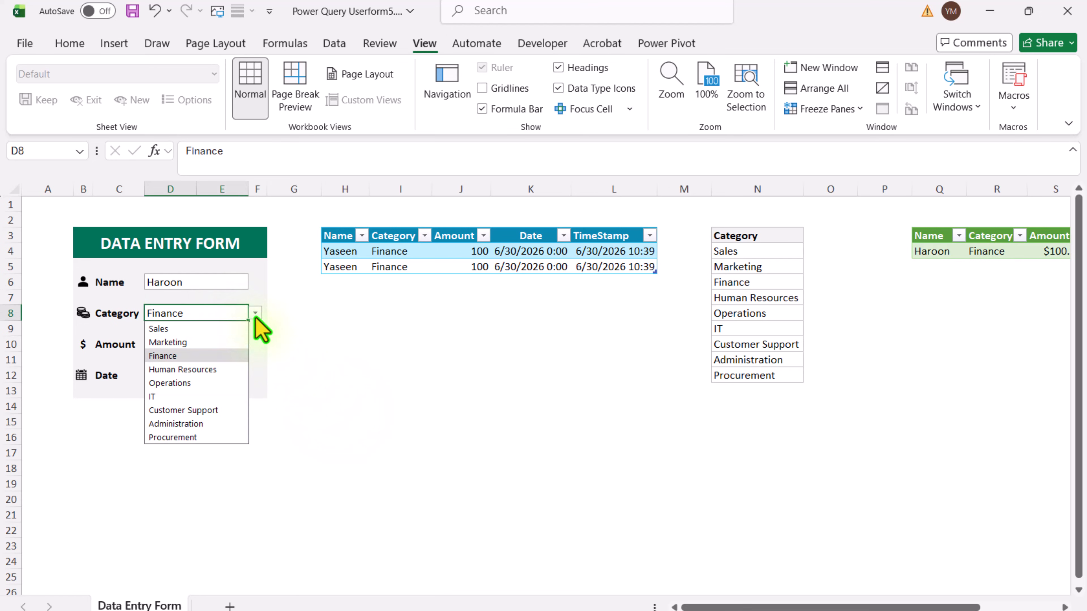
{"action": "left_click", "coordinate": [205, 422]}
{"action": "left_click", "coordinate": [224, 346]}
{"action": "type", "text": "150"}
{"action": "key", "text": "Return"}
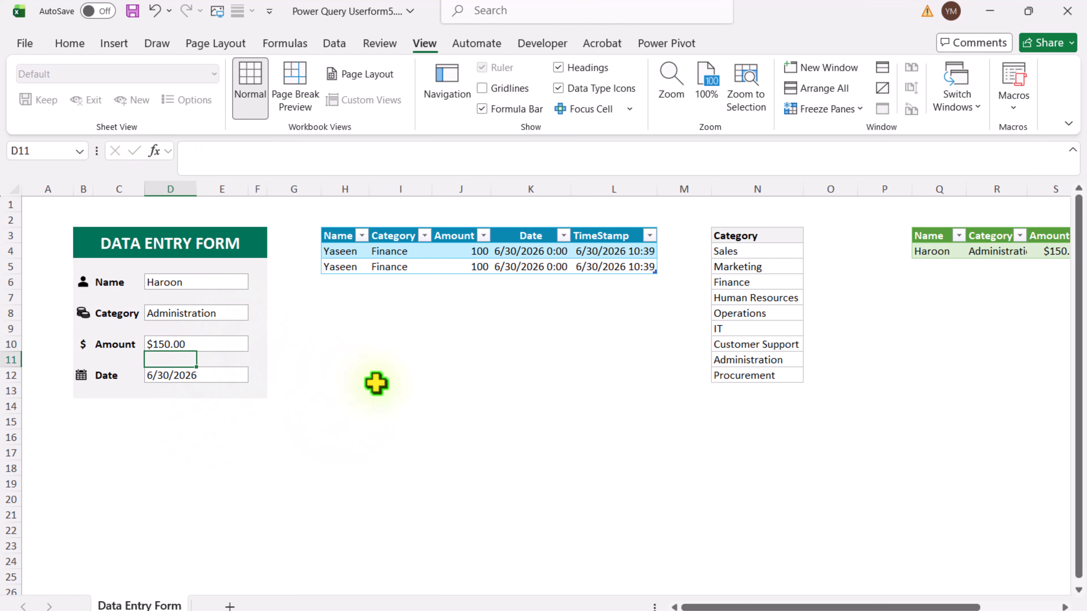
{"action": "left_click", "coordinate": [334, 43]}
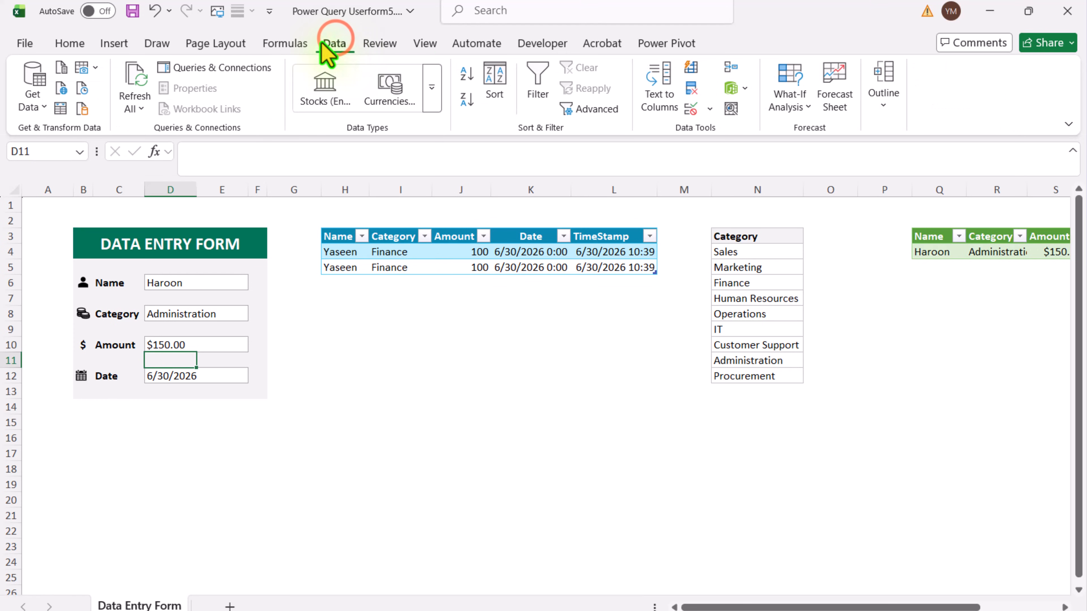
{"action": "left_click", "coordinate": [136, 84]}
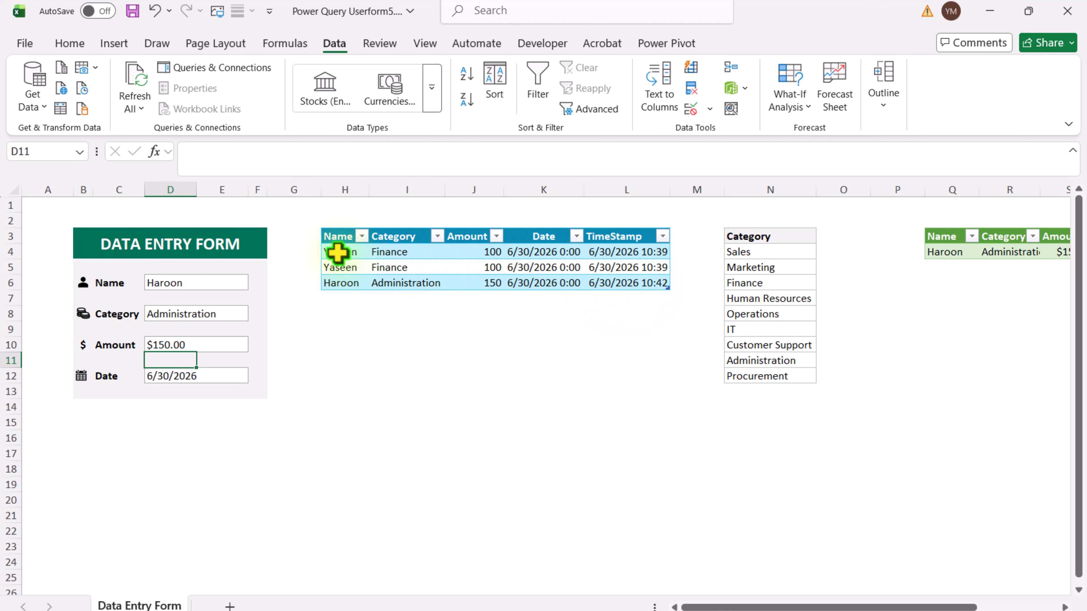
Step: Delete the two duplicate Finance rows, 4 and 5, from the Static output table
{"action": "left_click_drag", "start_coordinate": [338, 253], "coordinate": [340, 268]}
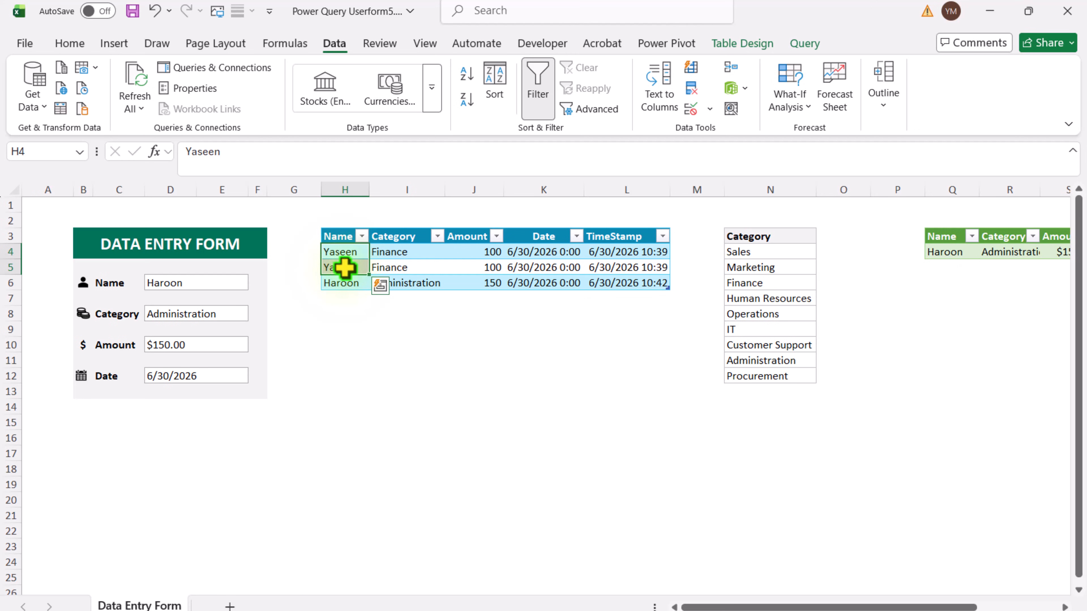
{"action": "right_click", "coordinate": [345, 268]}
{"action": "mouse_move", "coordinate": [414, 300]}
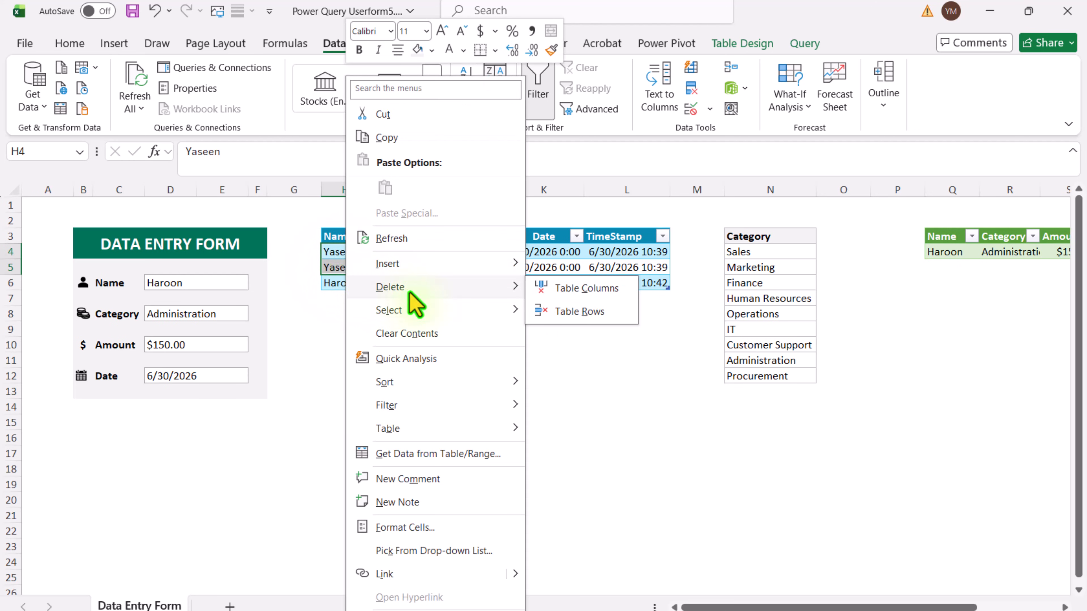
{"action": "left_click", "coordinate": [572, 312]}
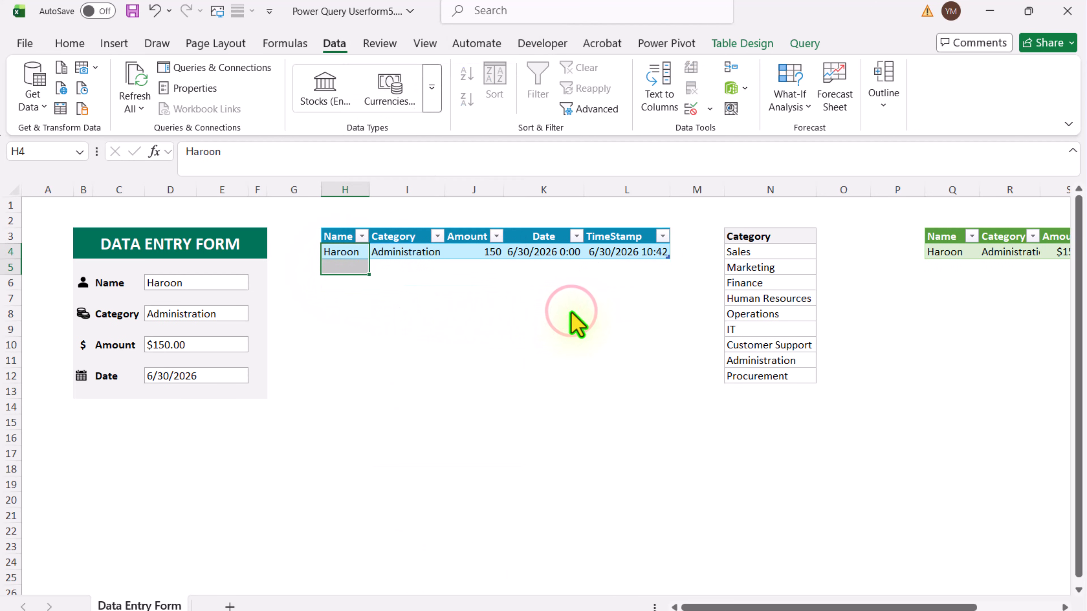
{"action": "left_click", "coordinate": [571, 313]}
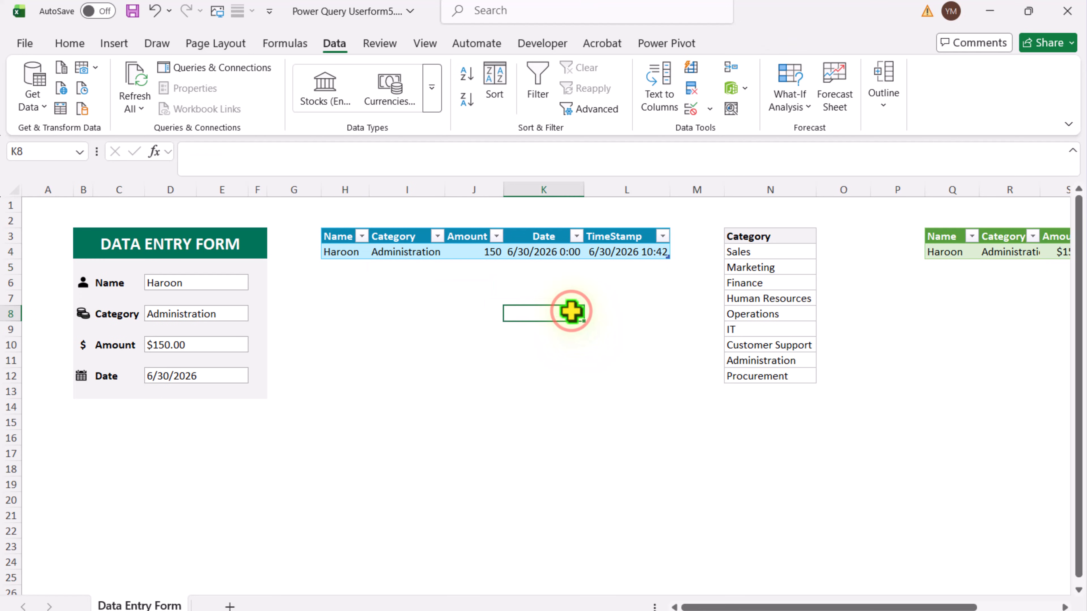
Step: Fill in the form with another person's name, category Marketing, amount 1000 and date 3/15/2026, and refresh all queries
{"action": "left_click", "coordinate": [201, 287]}
{"action": "type", "text": "David"}
{"action": "left_click", "coordinate": [229, 315]}
{"action": "left_click", "coordinate": [255, 315]}
{"action": "left_click", "coordinate": [215, 346]}
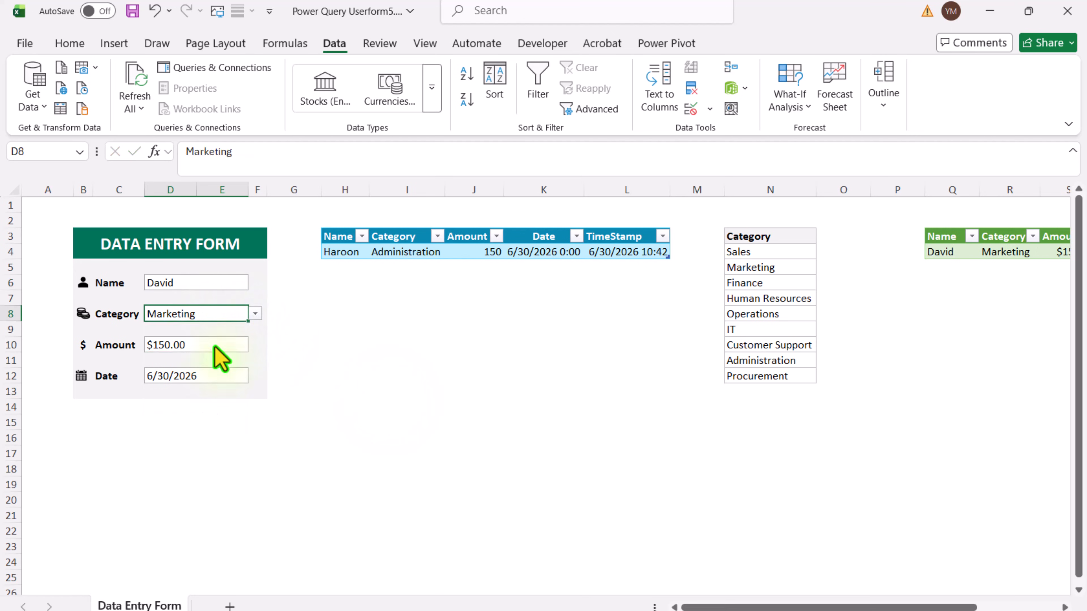
{"action": "left_click", "coordinate": [214, 346]}
{"action": "type", "text": "1000"}
{"action": "key", "text": "Return"}
{"action": "key", "text": "Return"}
{"action": "type", "text": "3/15/2026"}
{"action": "left_click", "coordinate": [345, 329]}
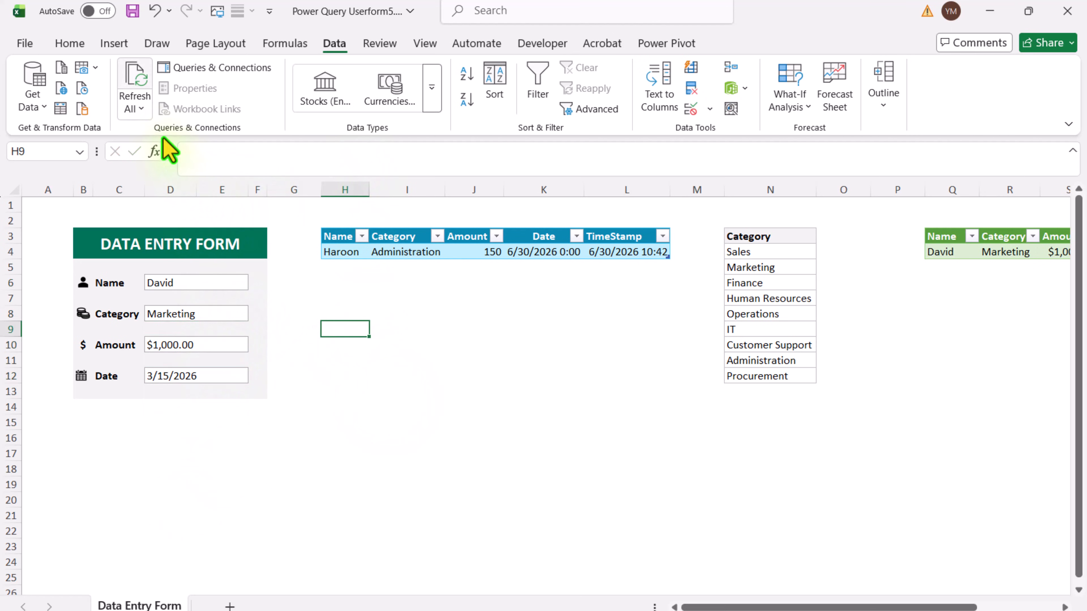
{"action": "left_click", "coordinate": [135, 83]}
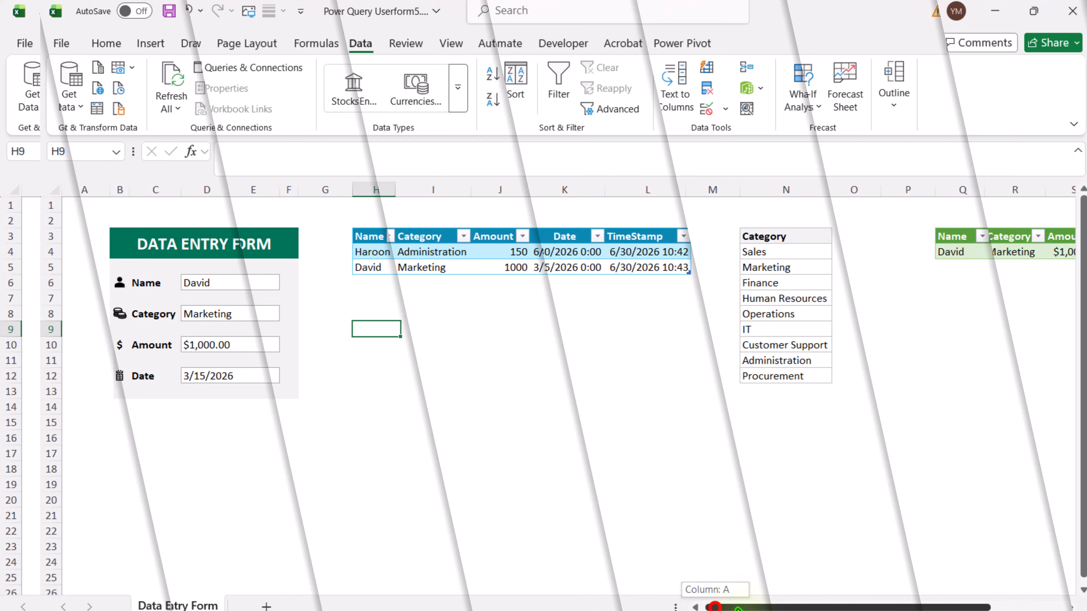
Step: Hide columns Q to U, which hold the green LiveData helper table
{"action": "scroll", "coordinate": [693, 605], "scroll_direction": "right", "scroll_amount": 3}
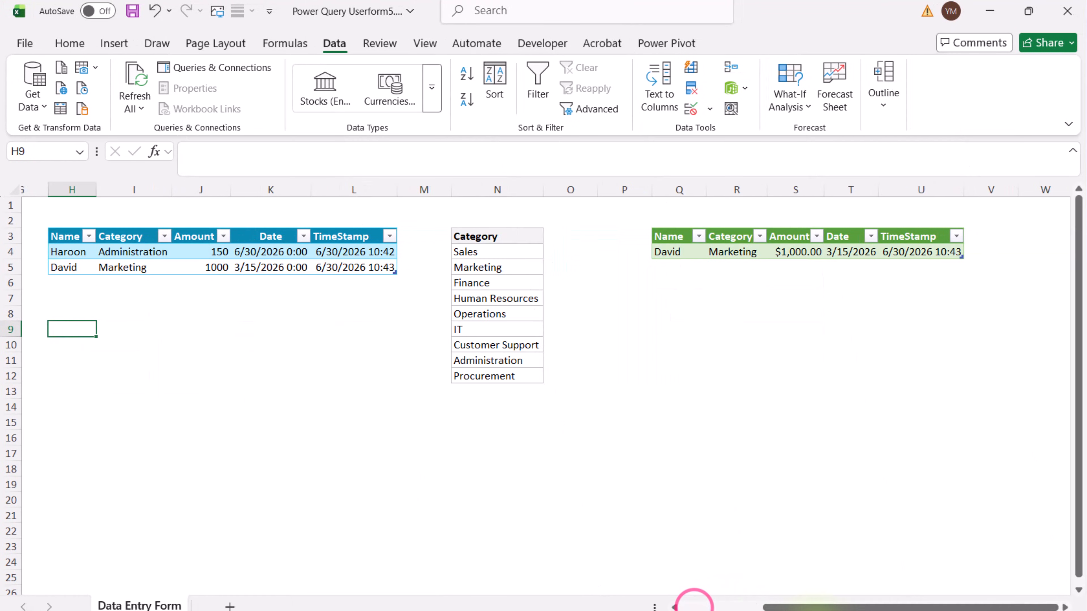
{"action": "mouse_move", "coordinate": [677, 187]}
{"action": "left_mouse_down"}
{"action": "mouse_move", "coordinate": [801, 189]}
{"action": "mouse_move", "coordinate": [990, 219]}
{"action": "mouse_move", "coordinate": [956, 213]}
{"action": "left_mouse_up"}
{"action": "right_click", "coordinate": [942, 190]}
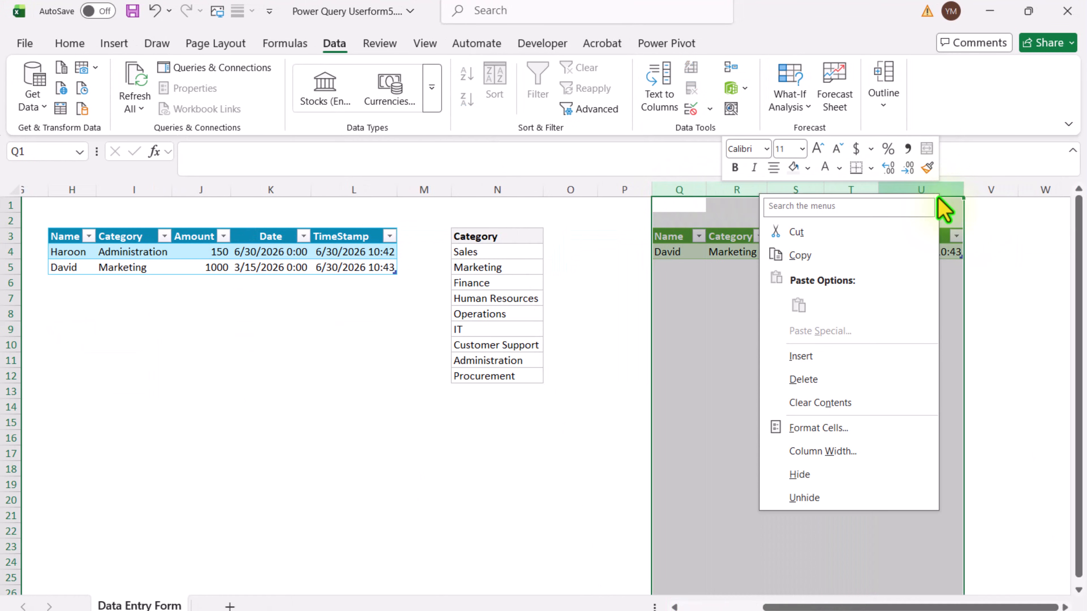
{"action": "left_click", "coordinate": [809, 484]}
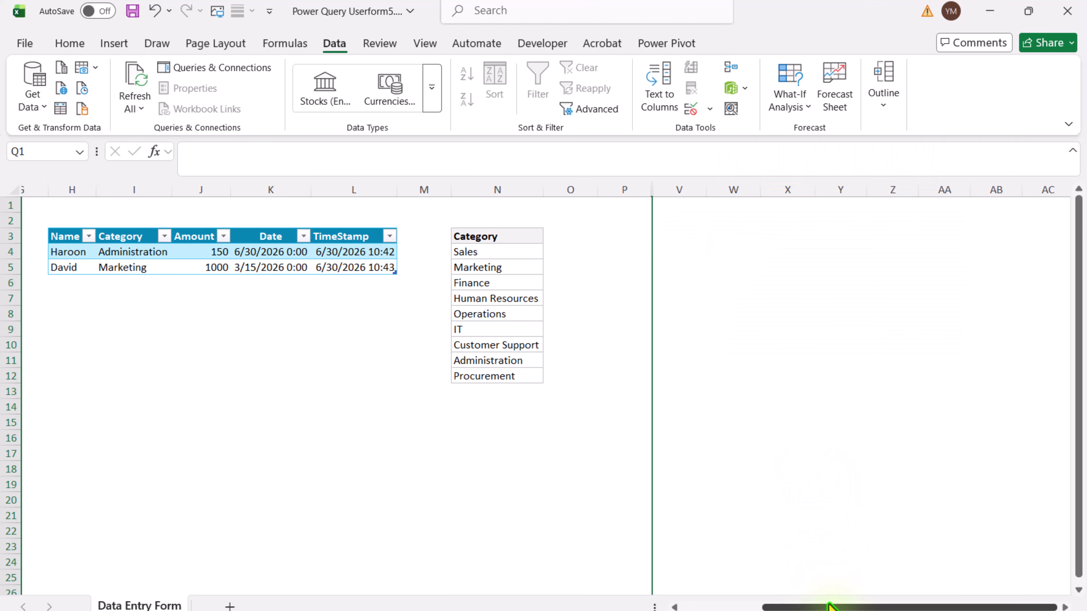
{"action": "left_click_drag", "start_coordinate": [829, 607], "coordinate": [650, 602]}
{"action": "left_click", "coordinate": [557, 459]}
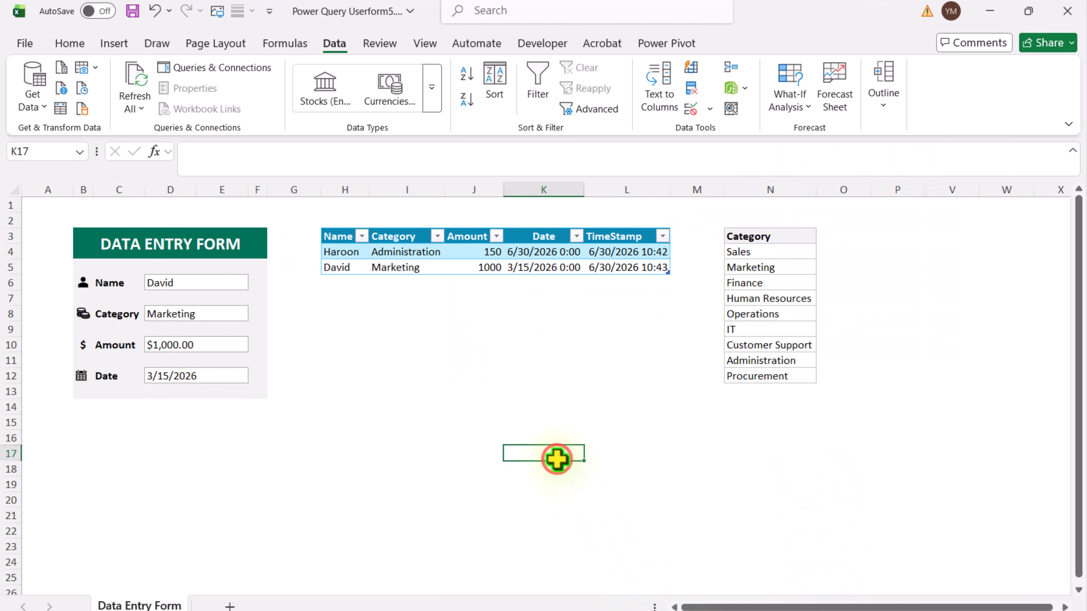